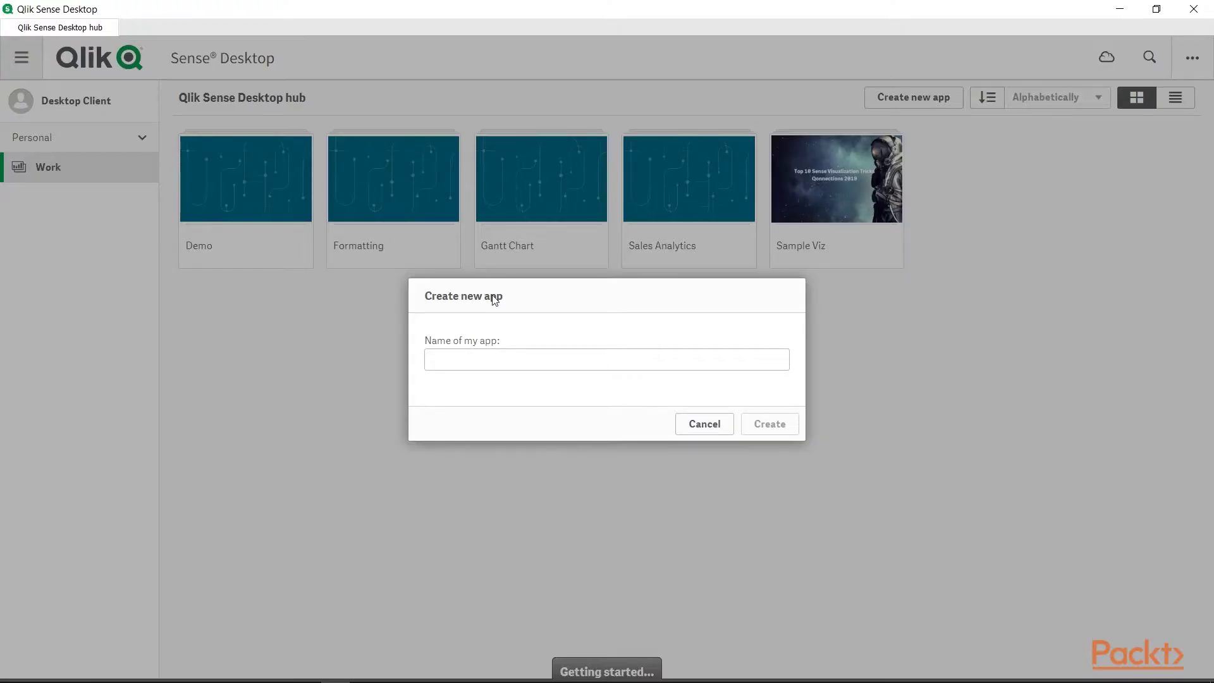
Step: Name the new app 'DataViz', create it and open it
left_click(491, 357)
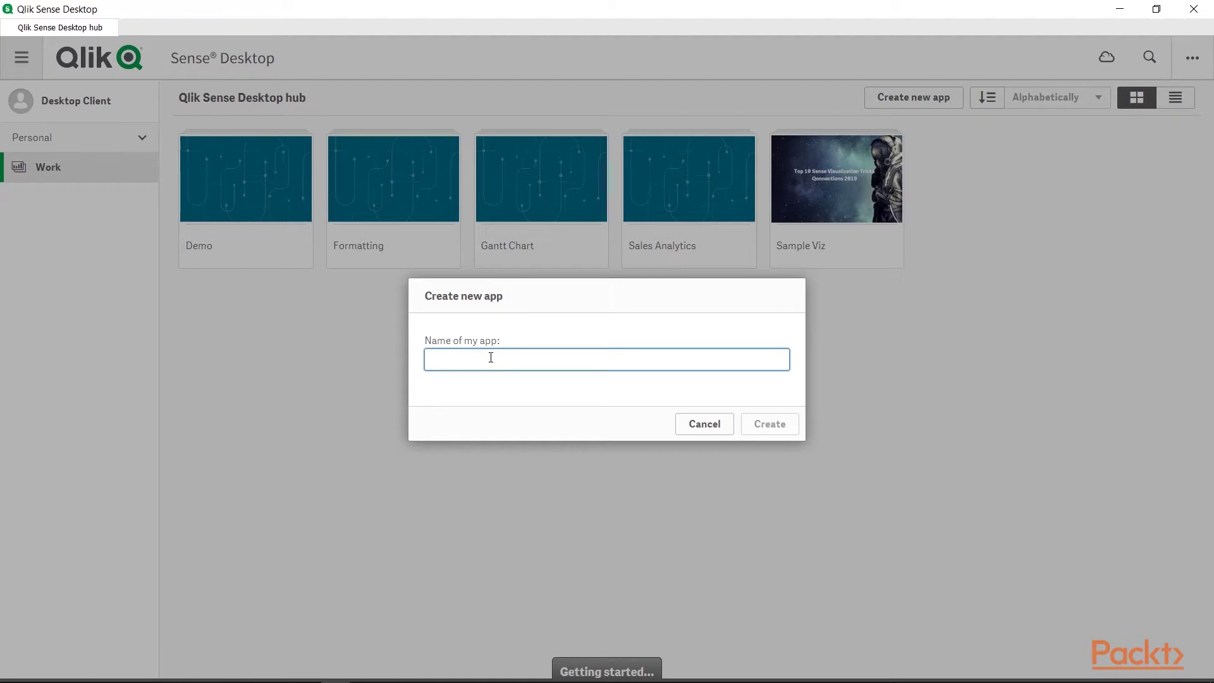
type("DataViz")
left_click(778, 424)
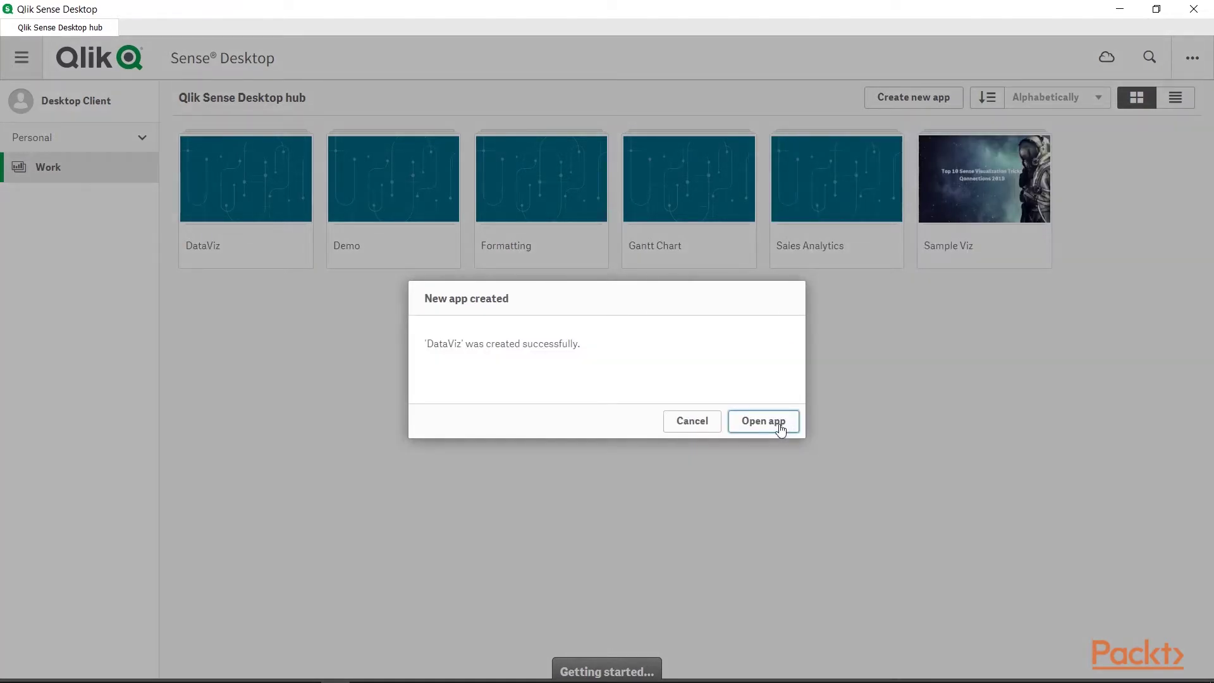
left_click(768, 427)
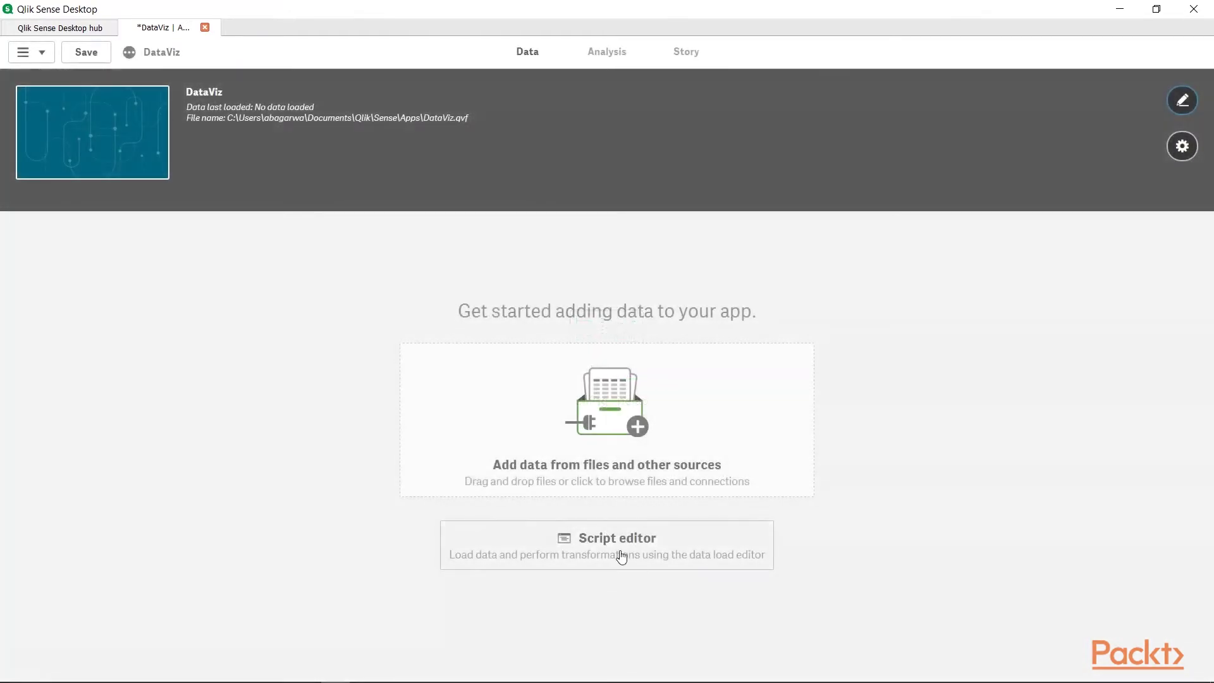
Step: Add data from My computer: browse to C: > Users > Desktop > QlikSense Course > Section 5 and preview 1 Sample - Superstore Sales.xls
left_click(603, 482)
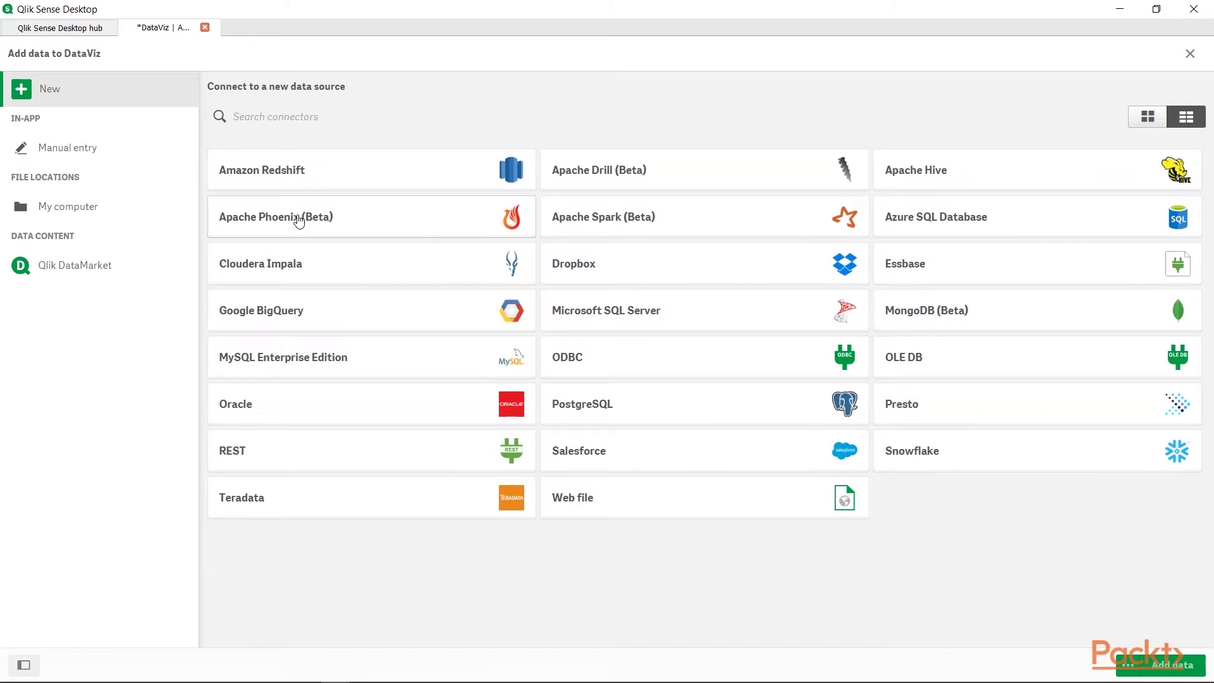
left_click(88, 206)
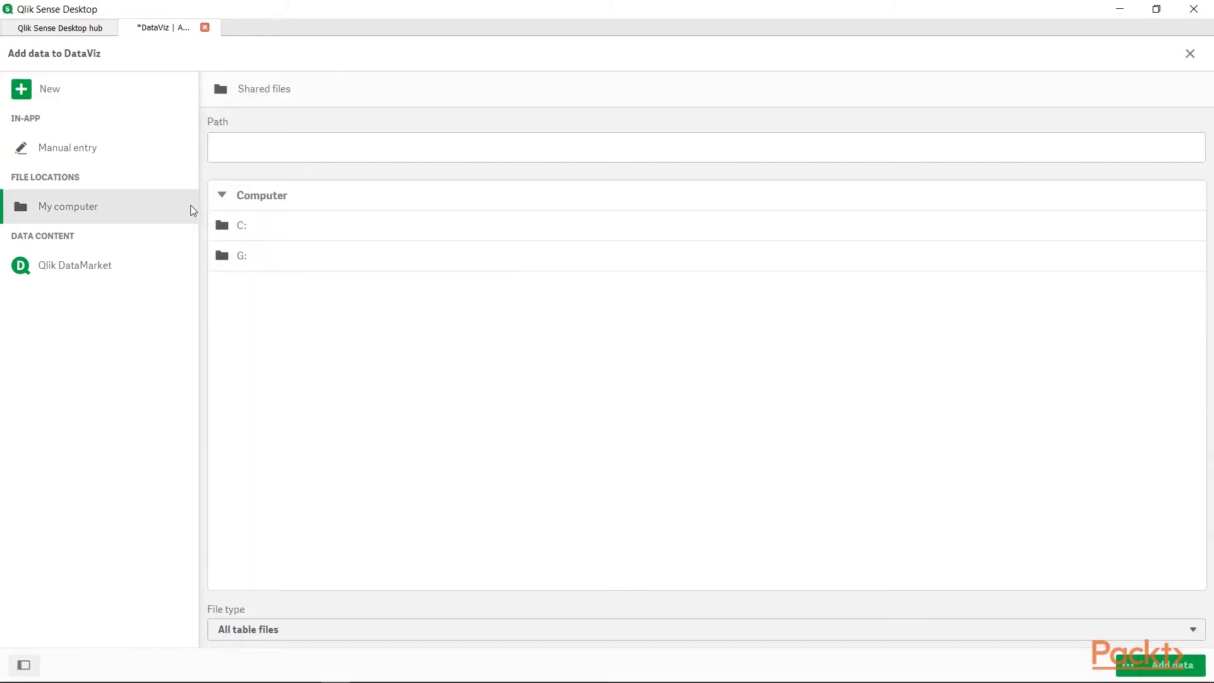
left_click(260, 229)
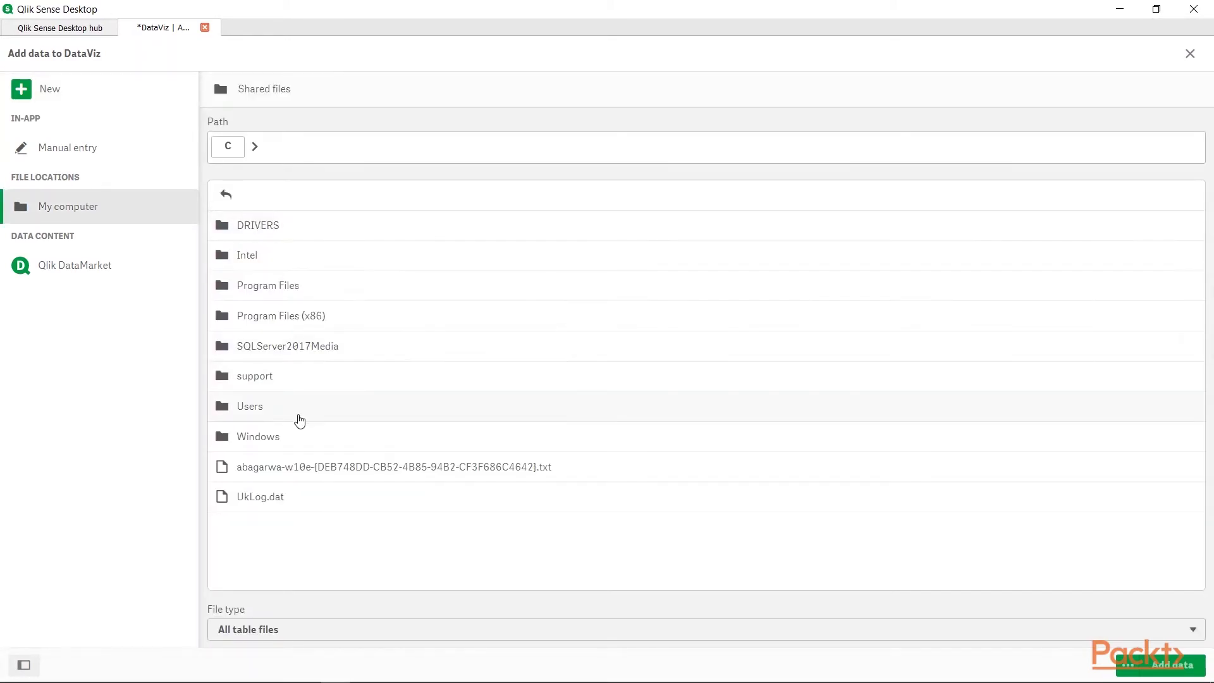
left_click(300, 419)
left_click(281, 229)
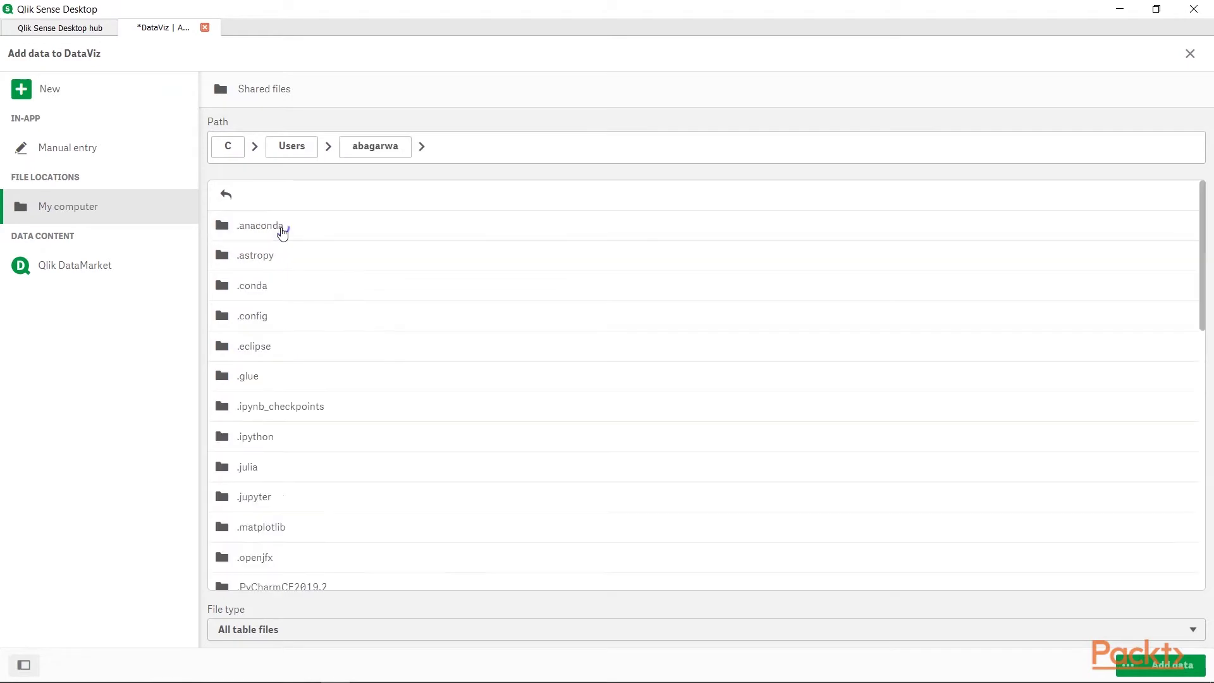
scroll(309, 415, "down", 6)
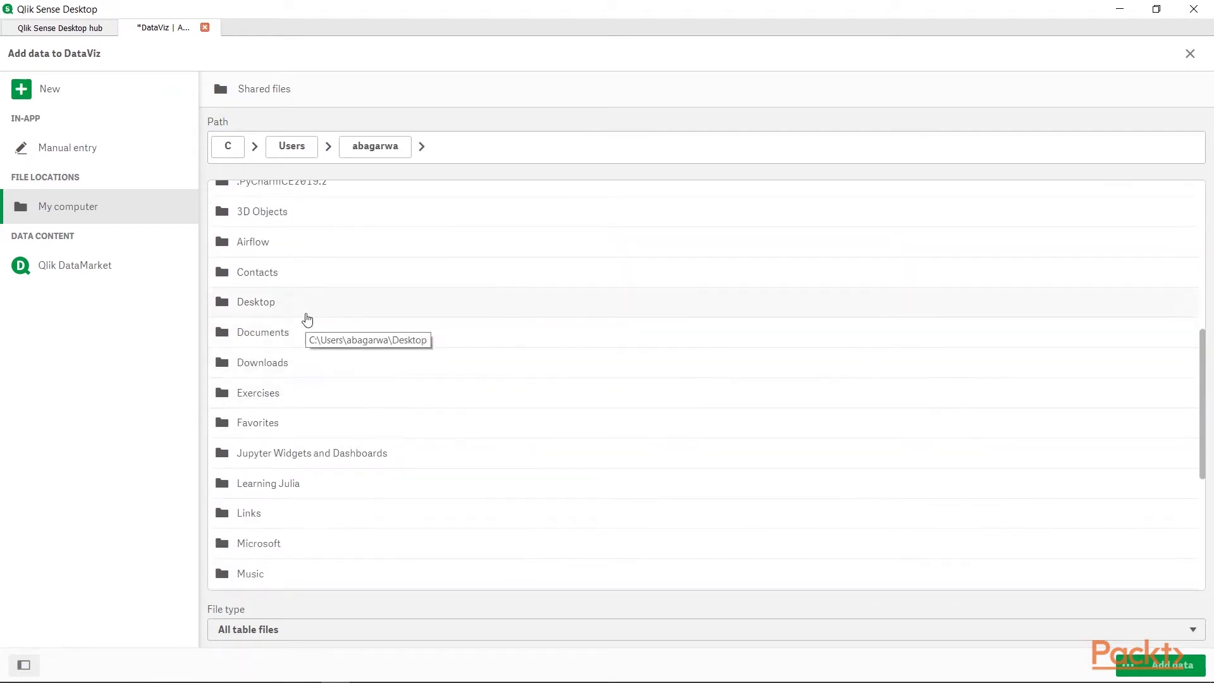
left_click(307, 305)
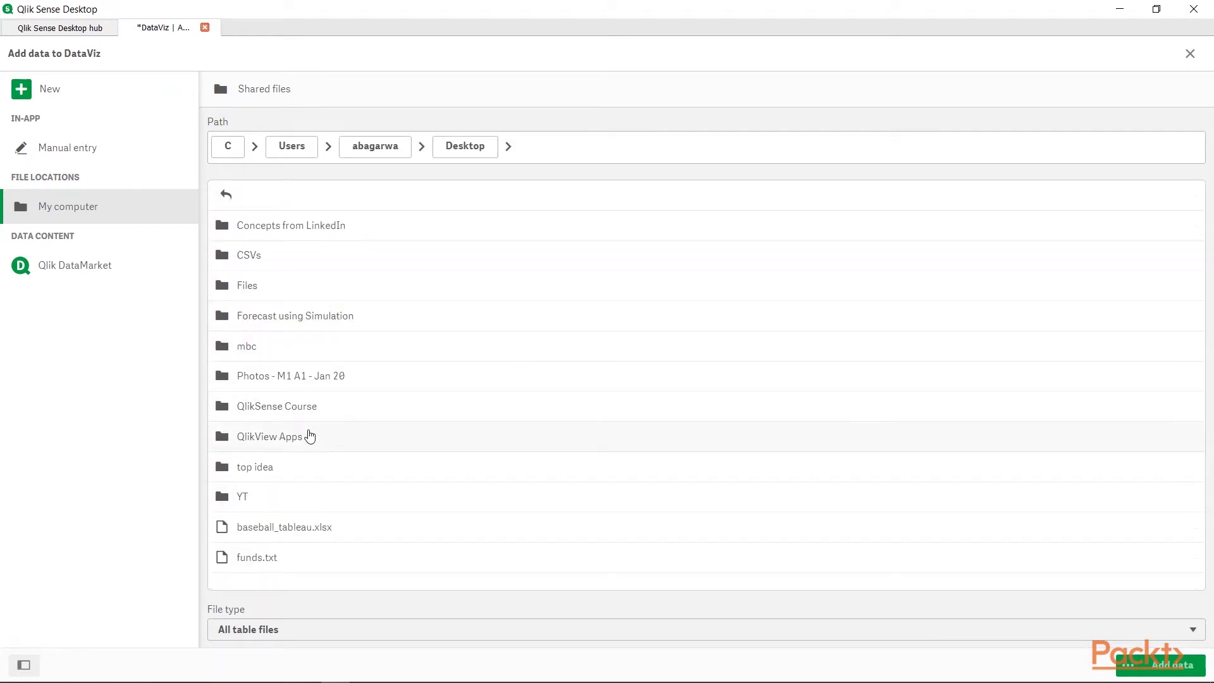
left_click(321, 408)
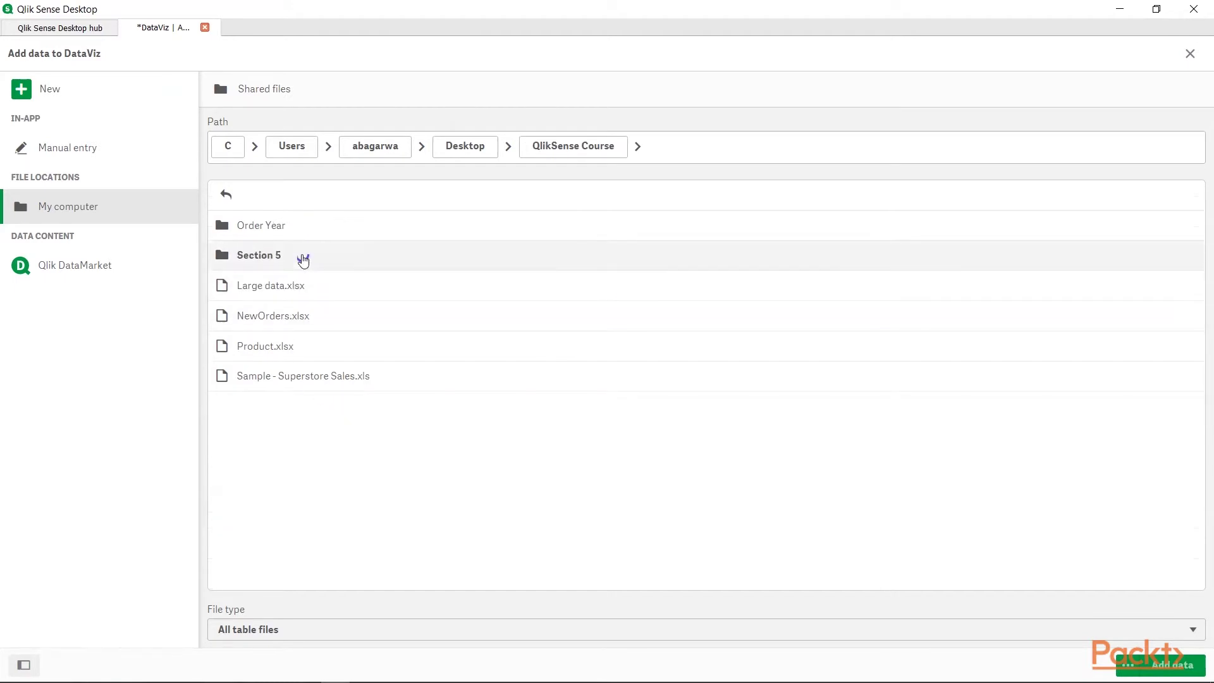
left_click(303, 259)
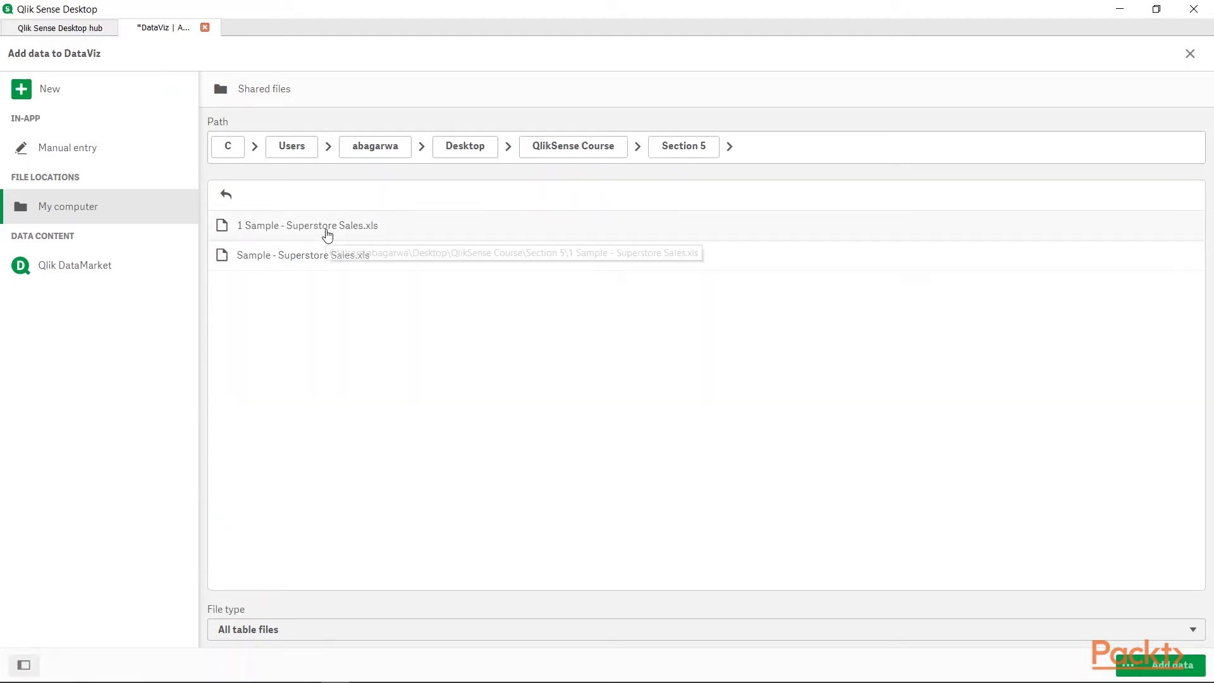
left_click(327, 230)
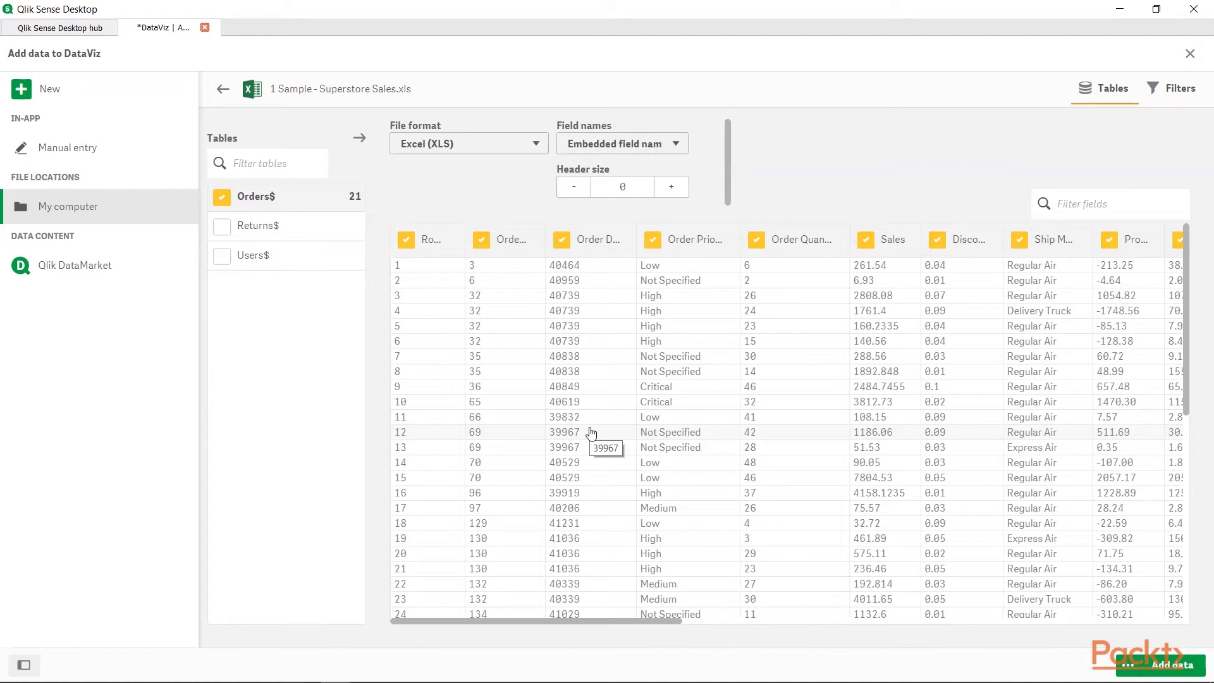
Step: Review the Orders$ preview columns, then add the Orders$ data to the DataViz app
scroll(591, 432, "right", 10)
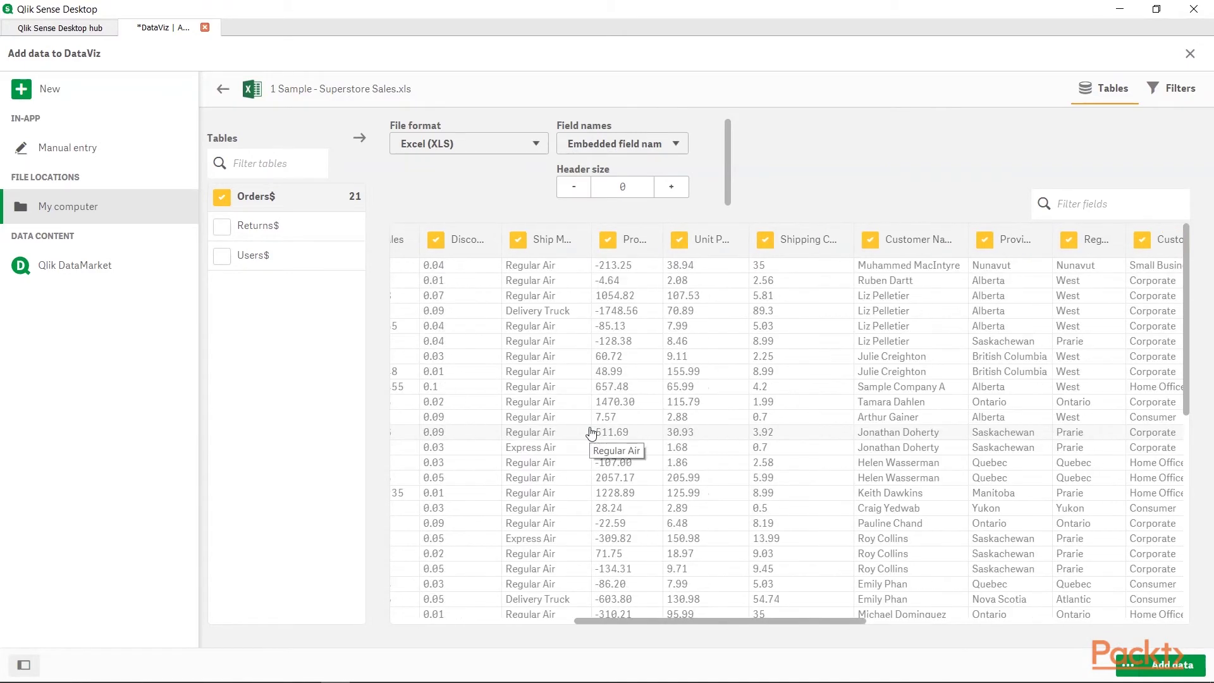
scroll(591, 432, "right", 6)
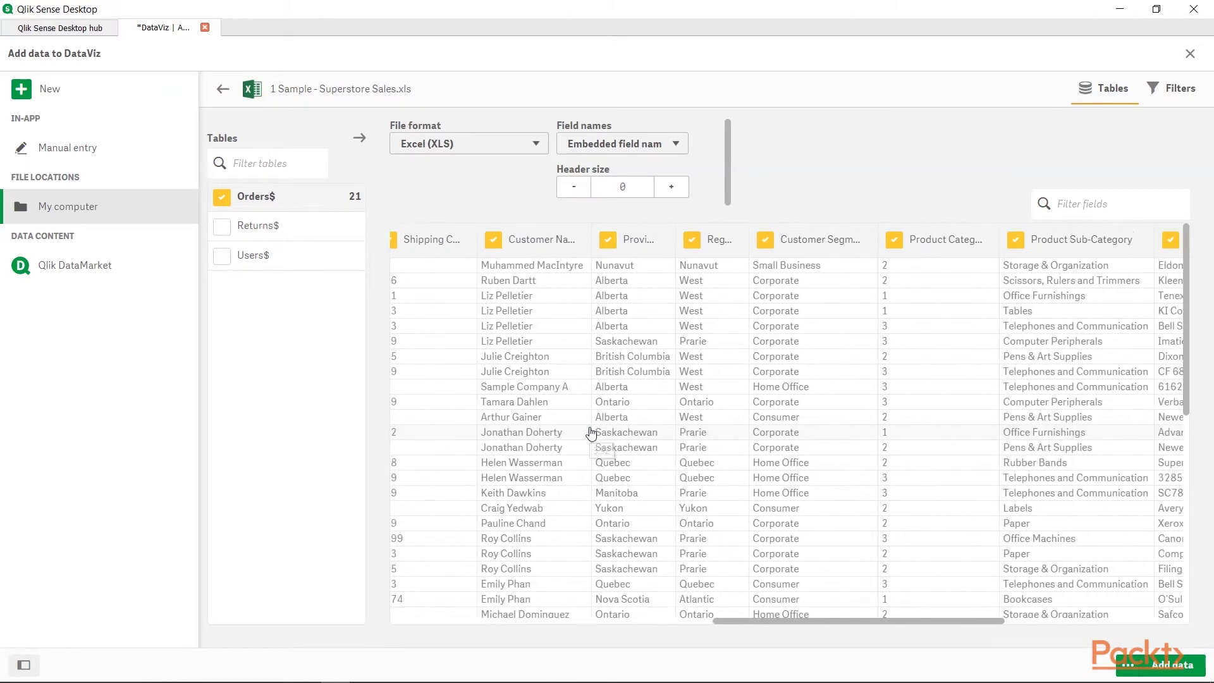
scroll(591, 432, "right", 5)
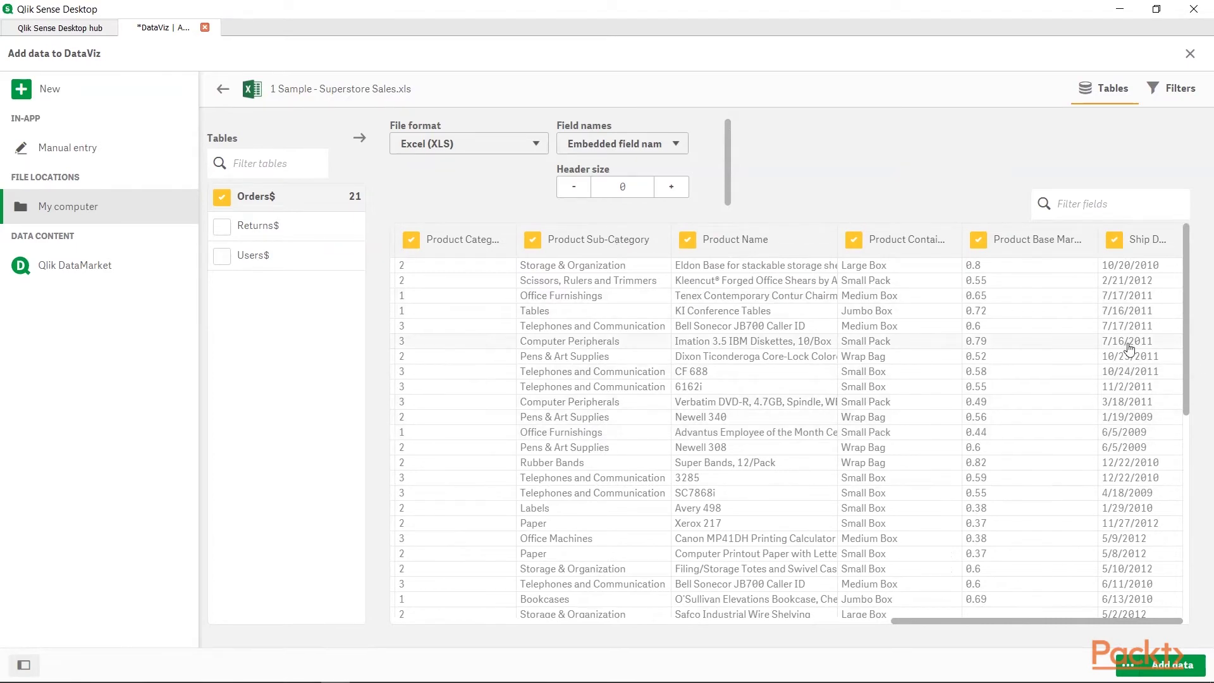
scroll(607, 418, "left", 10)
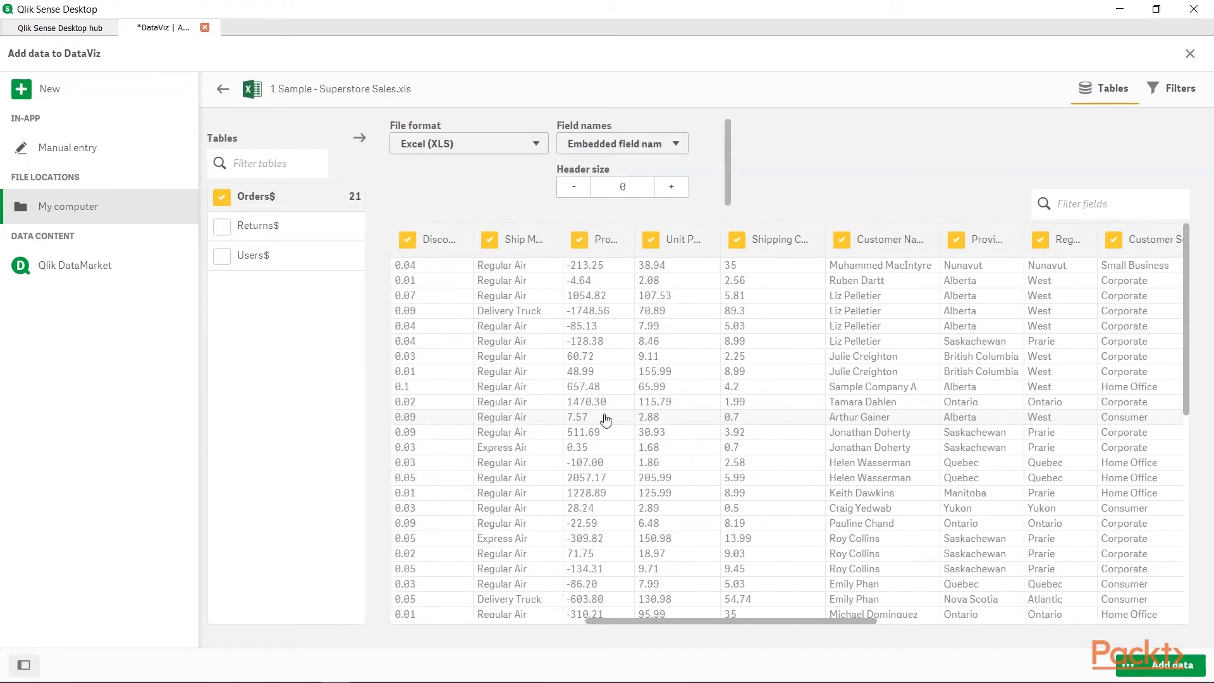
scroll(606, 420, "left", 5)
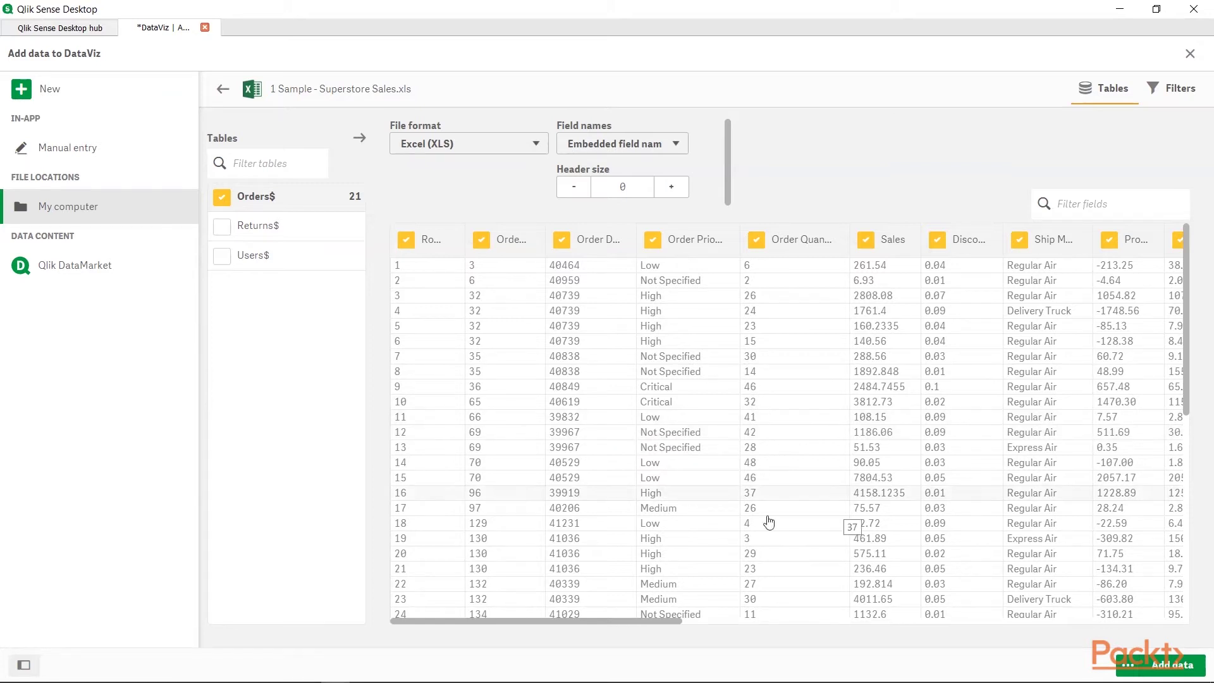
left_click(1180, 671)
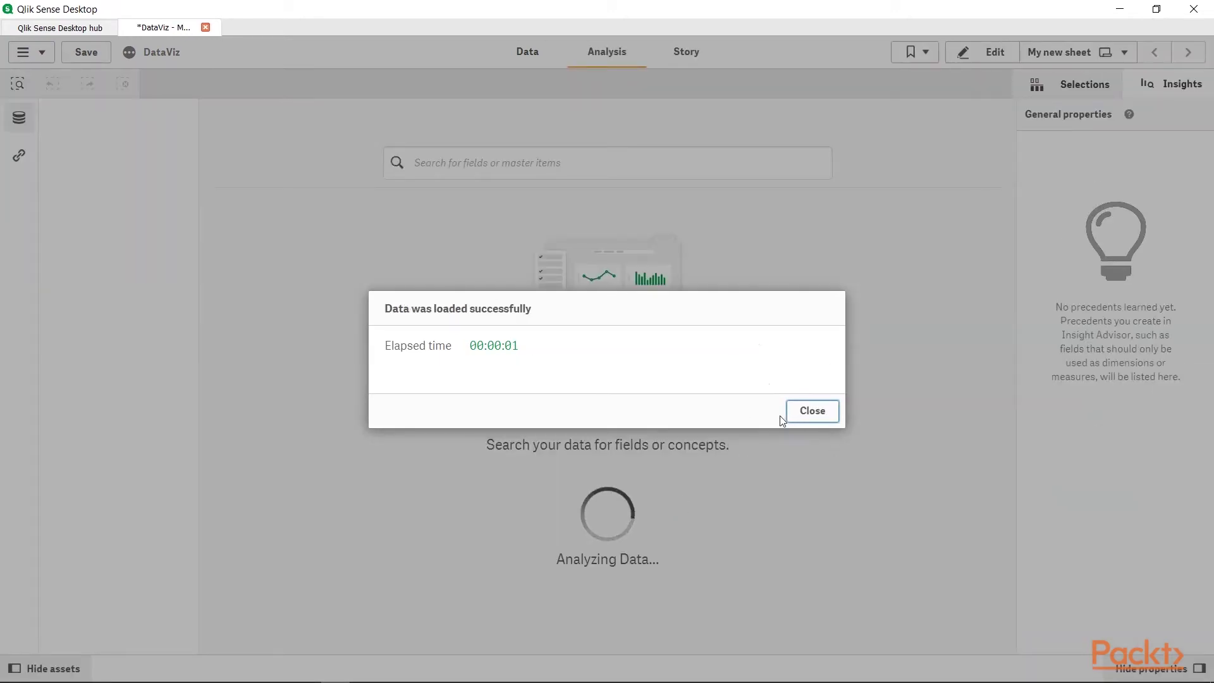
Step: Enter sheet edit mode and place a filter pane at the sheet's top-left
left_click(817, 419)
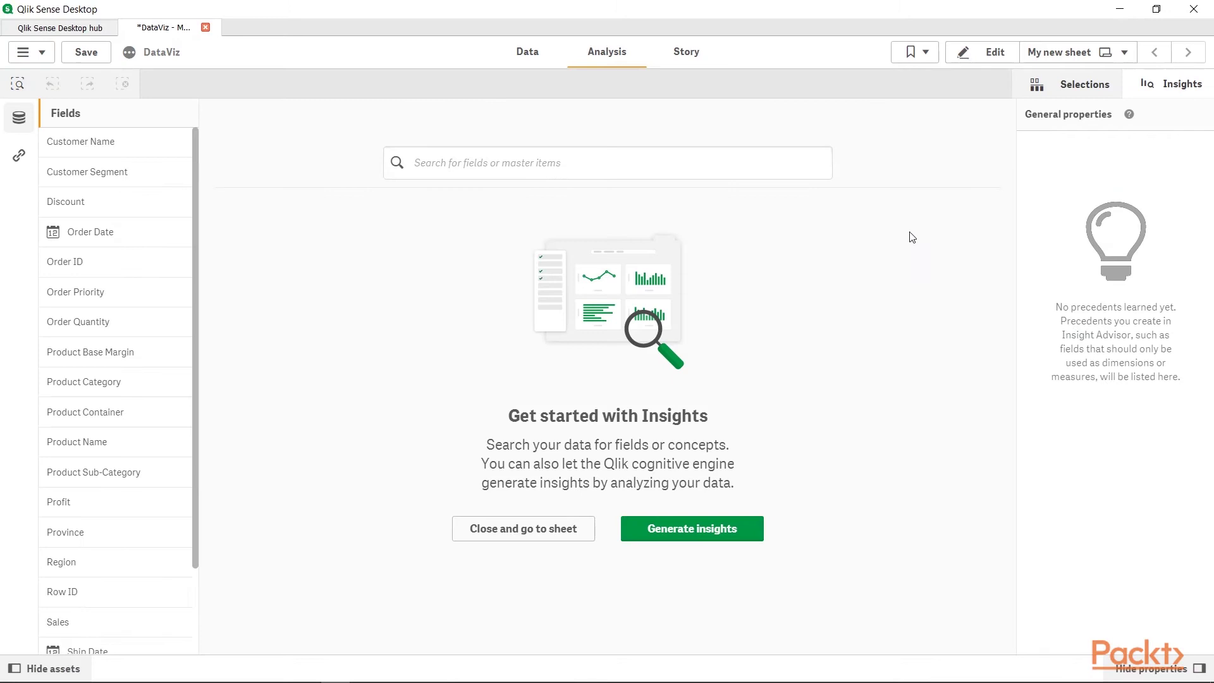
left_click(979, 64)
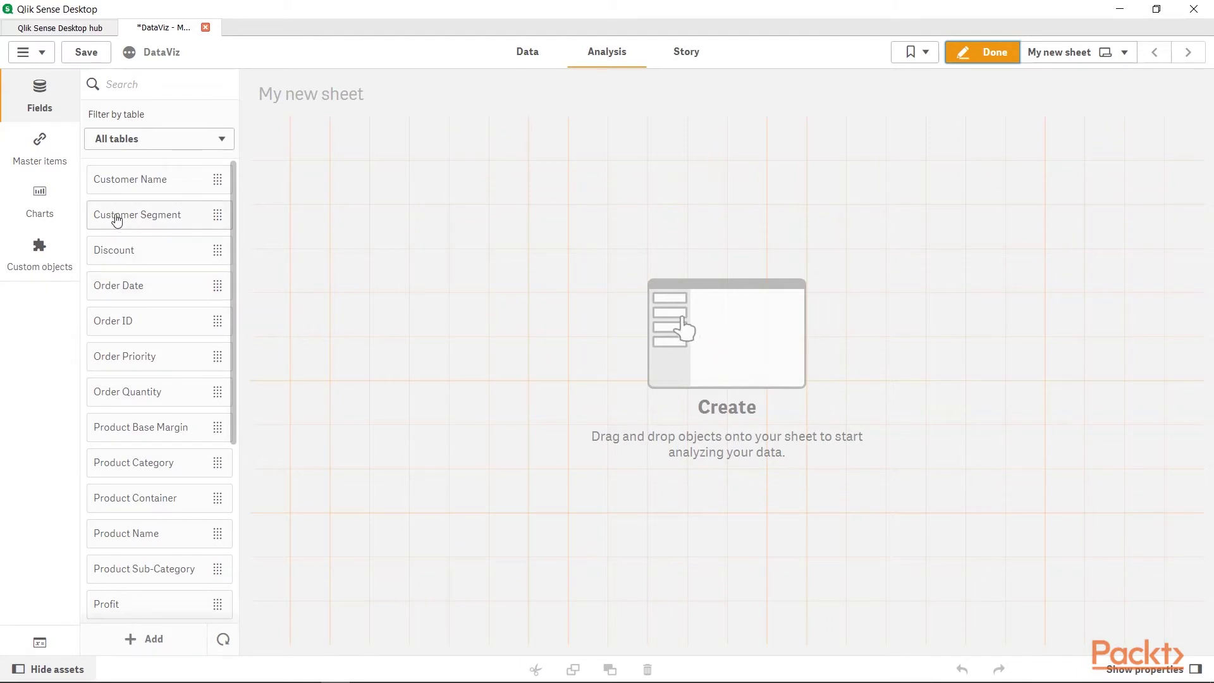
left_click(62, 208)
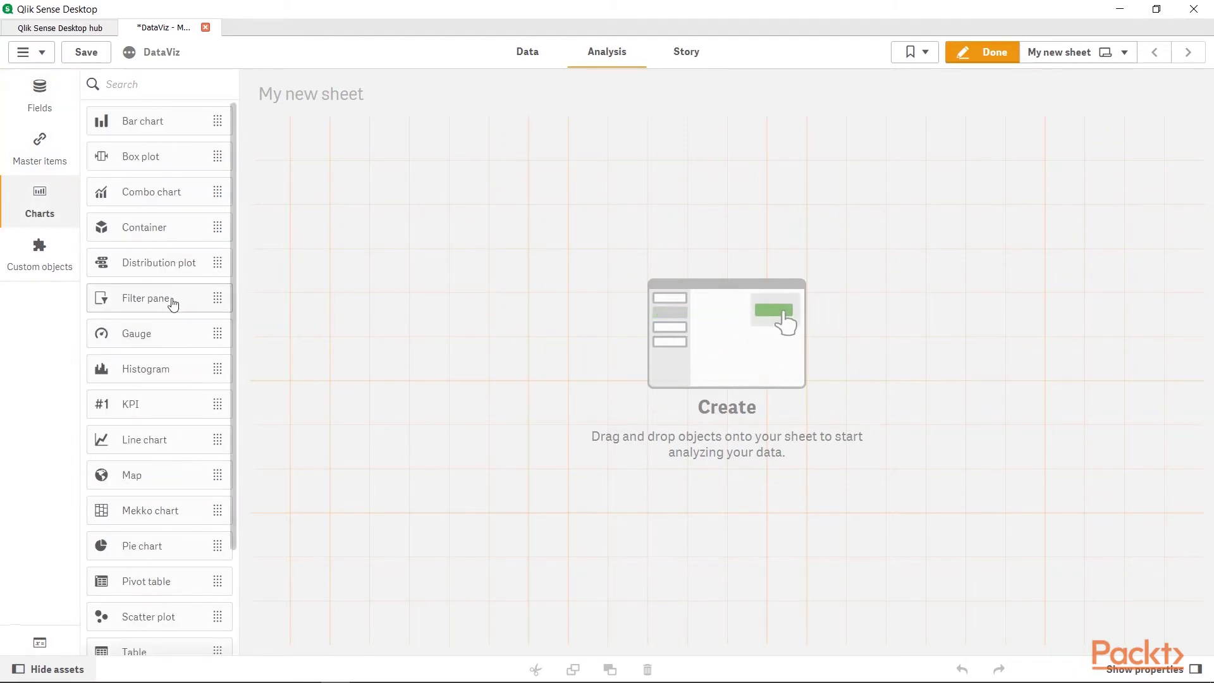
left_click_drag(154, 302, 325, 257)
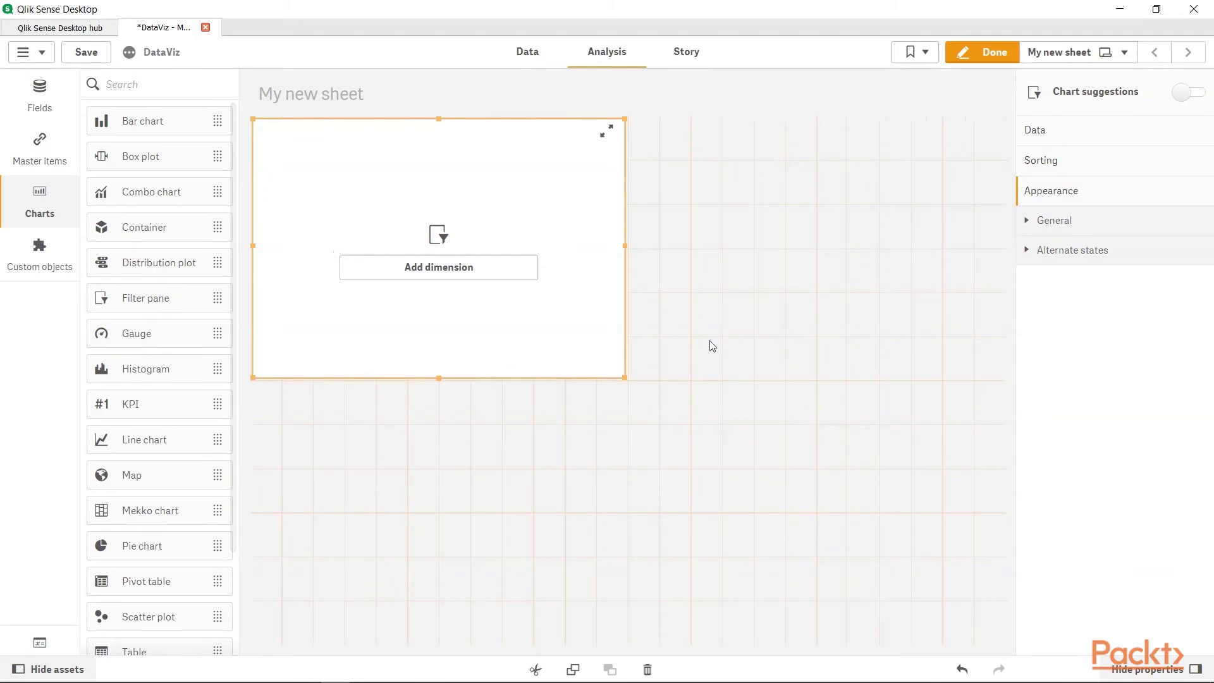
Step: Set the filter pane's field to Order Date and expand its dimension settings
left_click(409, 278)
left_click(649, 327)
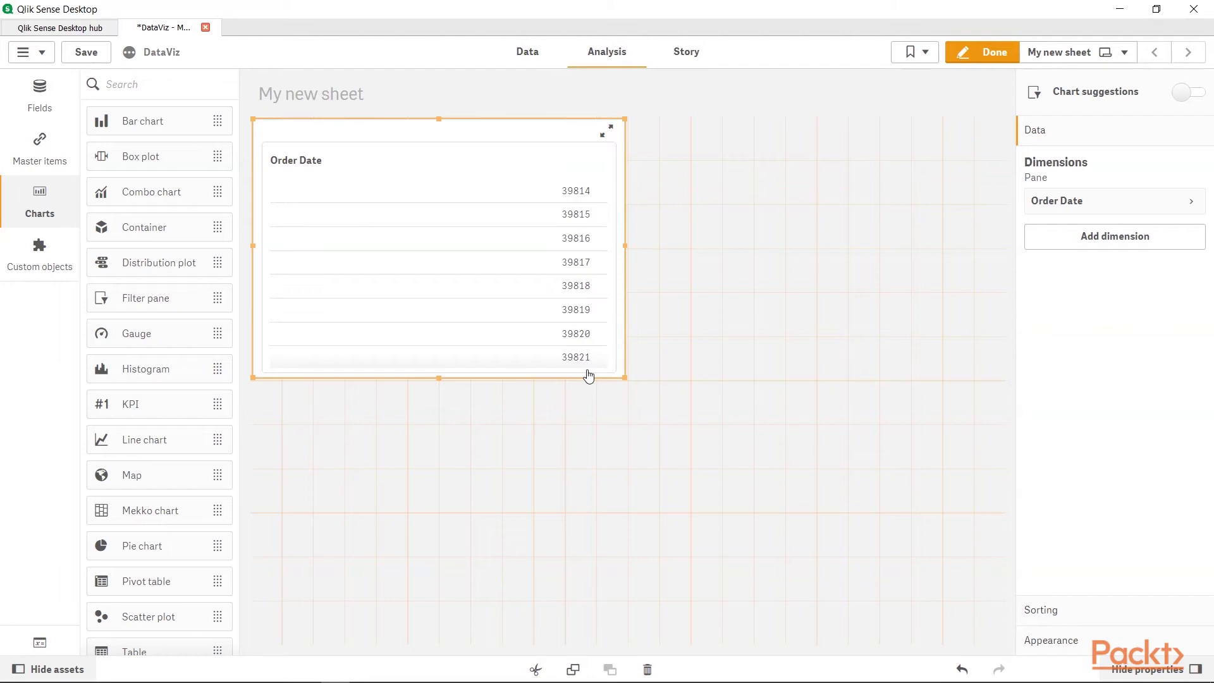
left_click(1195, 205)
Step: Change the Order Date expression to =Date([Order Date],'MM-DD-YYYY') and apply it
left_click(1176, 246)
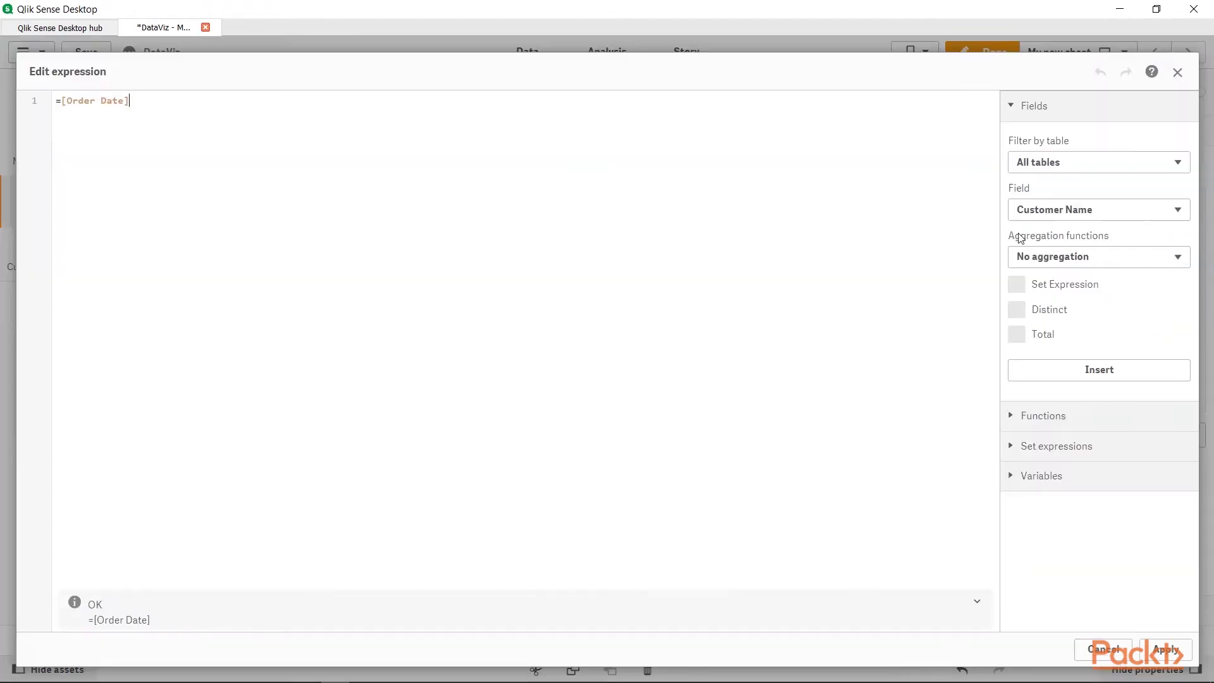
left_click(66, 102)
type("Date")
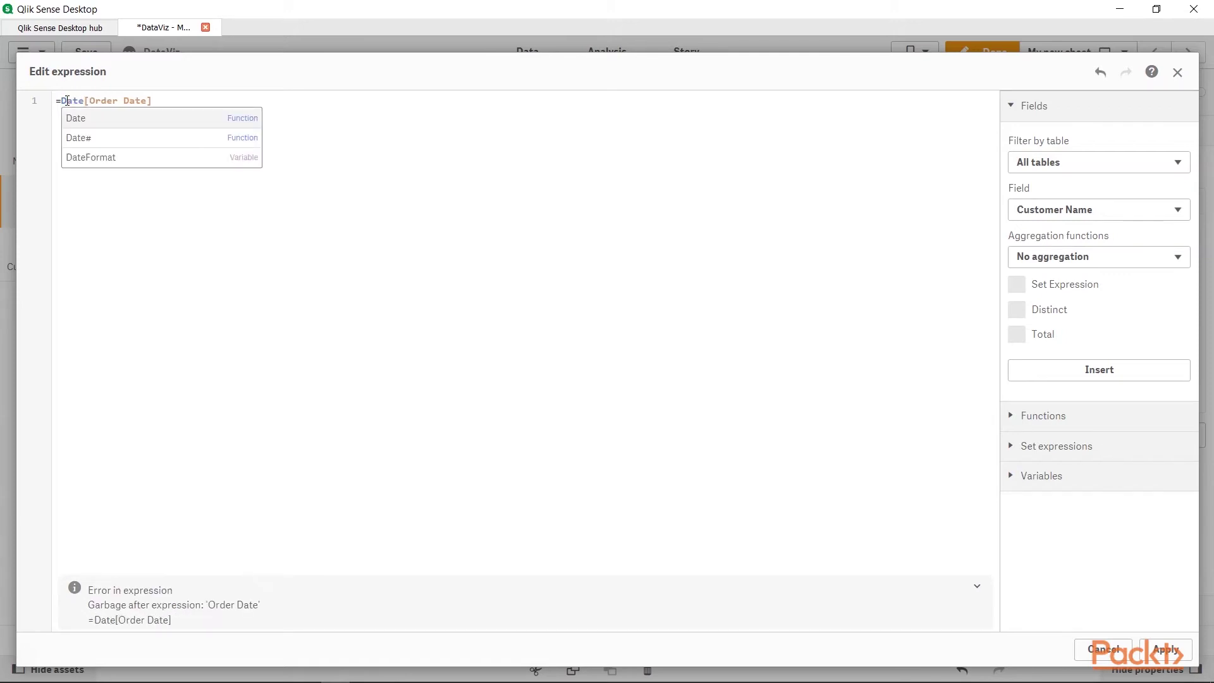
type("(")
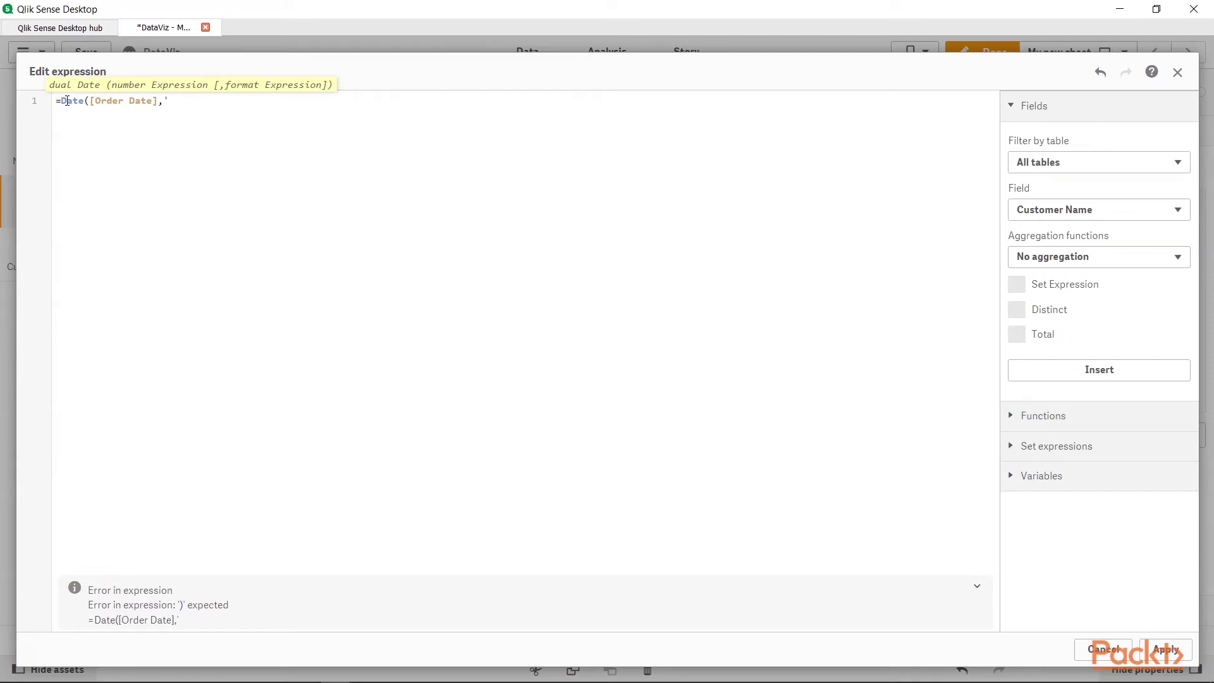
type(",'MM-DD-YYYY")
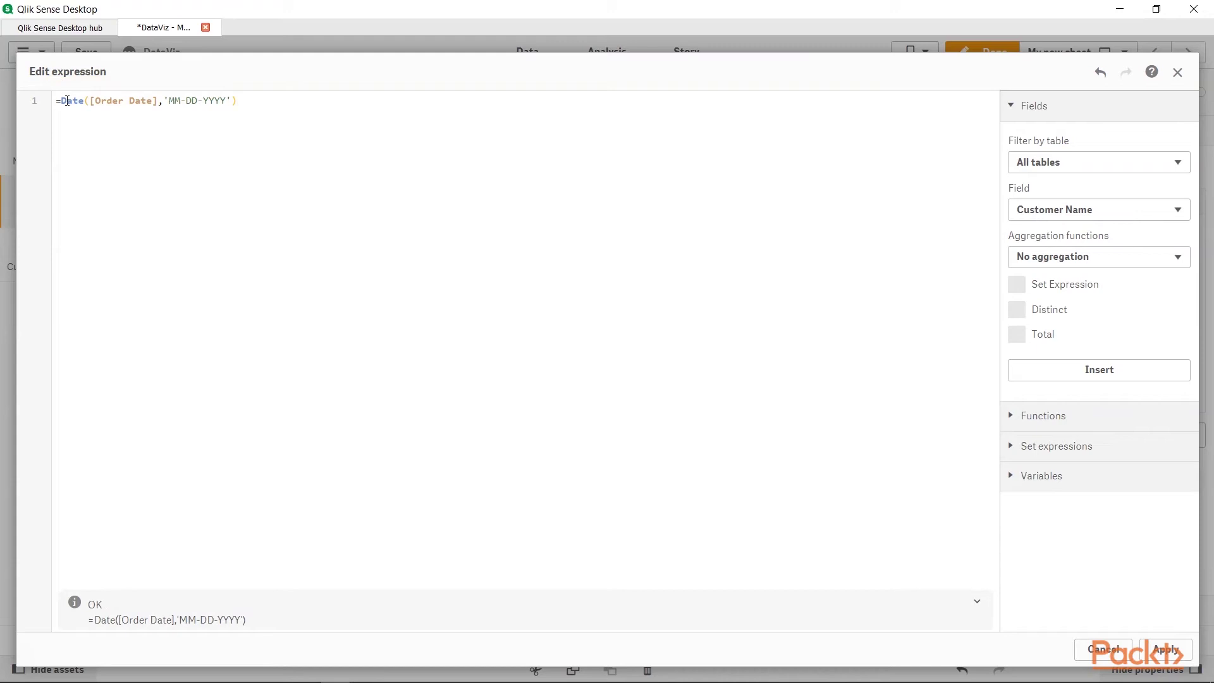
left_click(1166, 651)
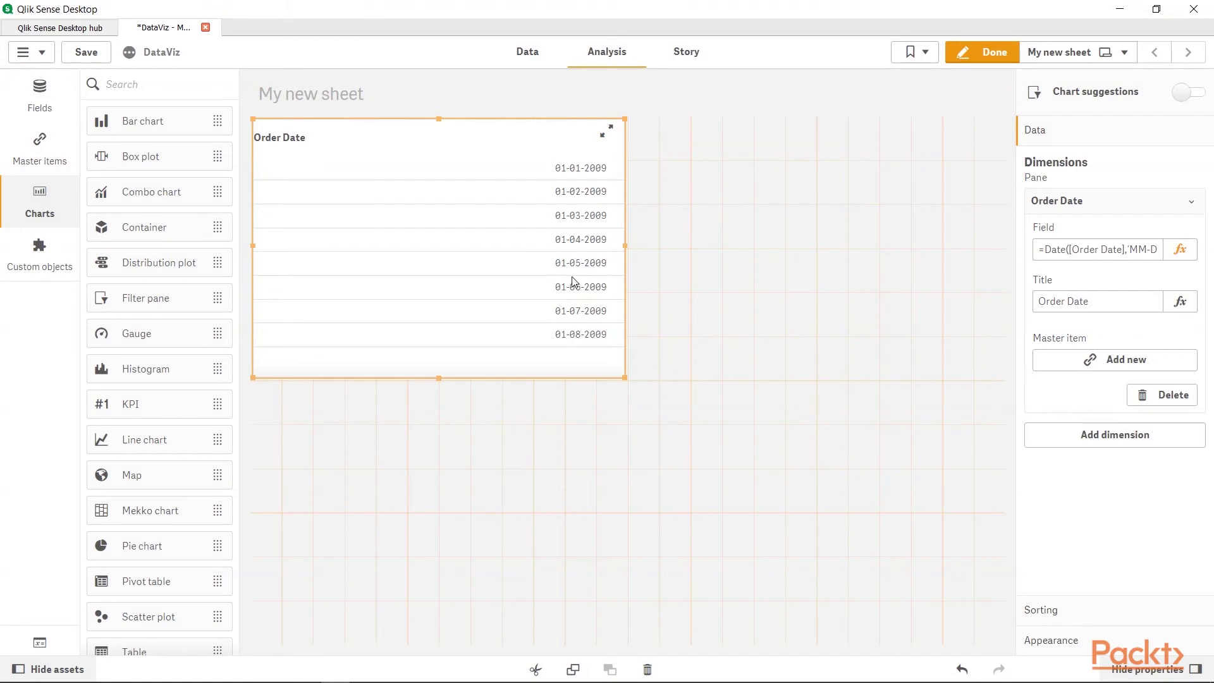
left_click(987, 54)
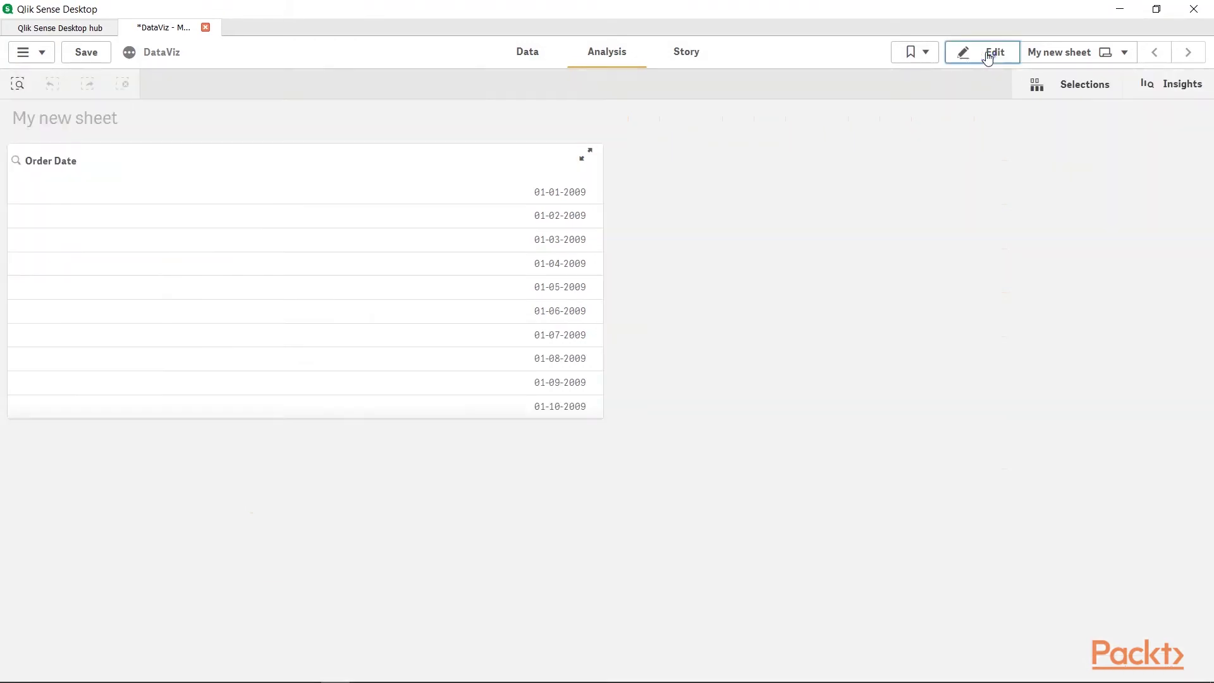
scroll(528, 323, "down", 15)
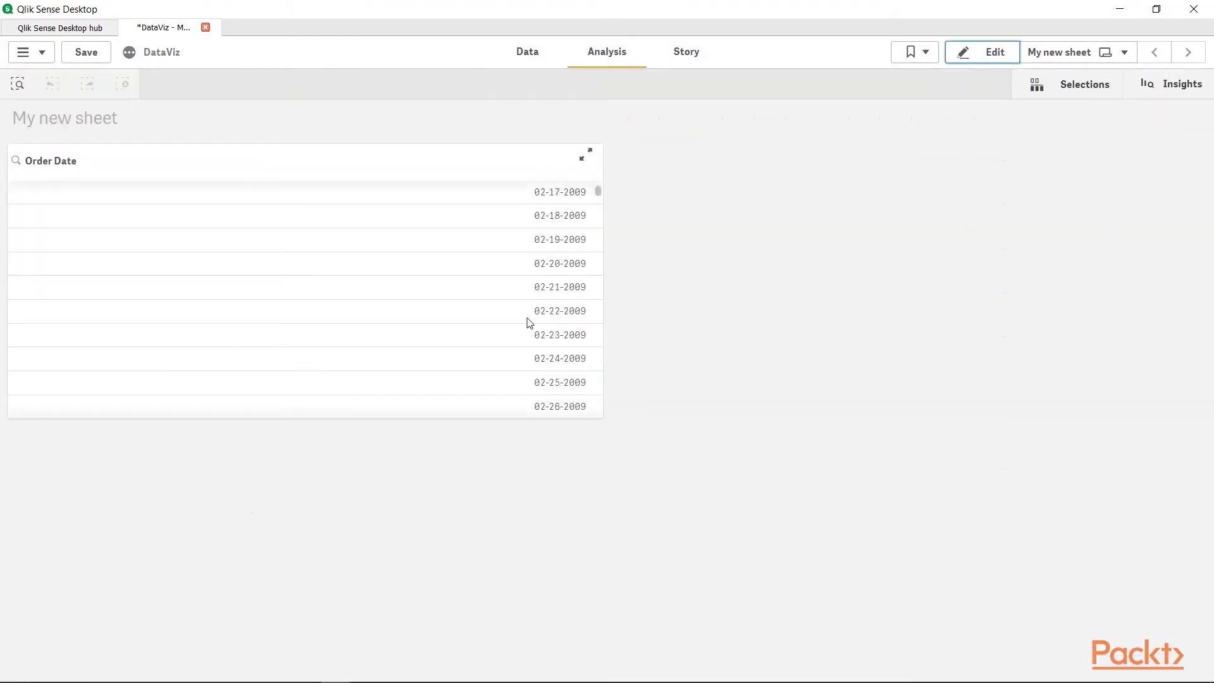
scroll(529, 323, "down", 20)
left_click(984, 57)
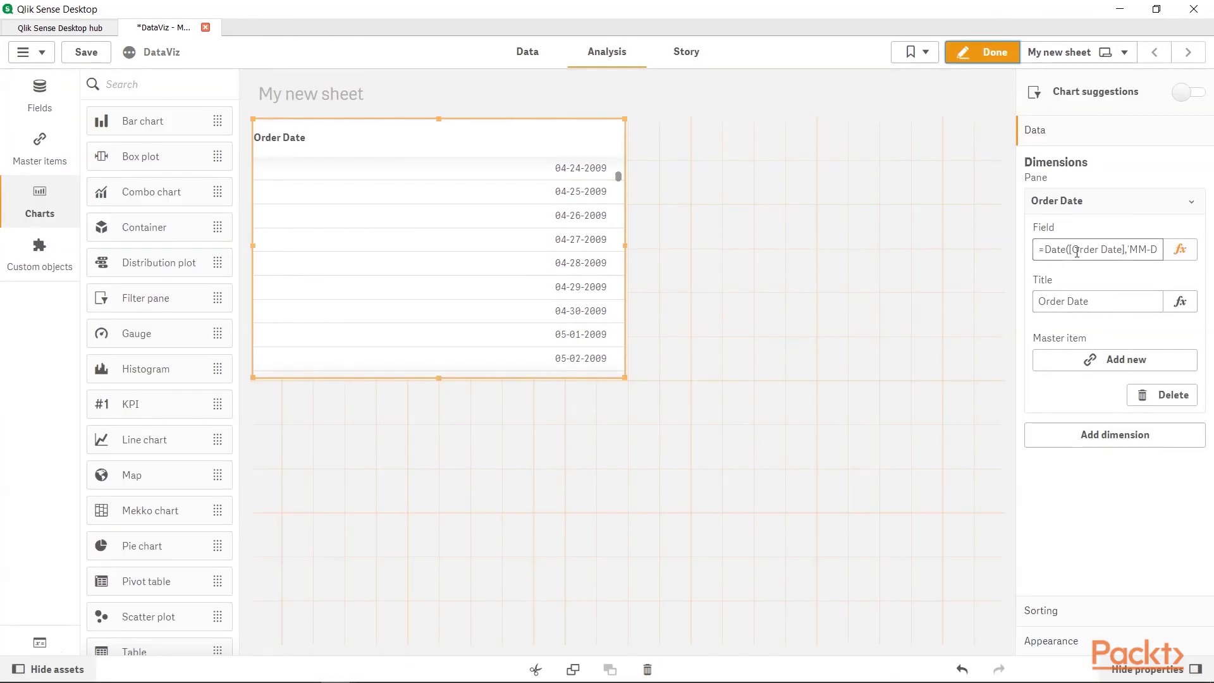
left_click_drag(1077, 252, 1135, 251)
left_click(1136, 251)
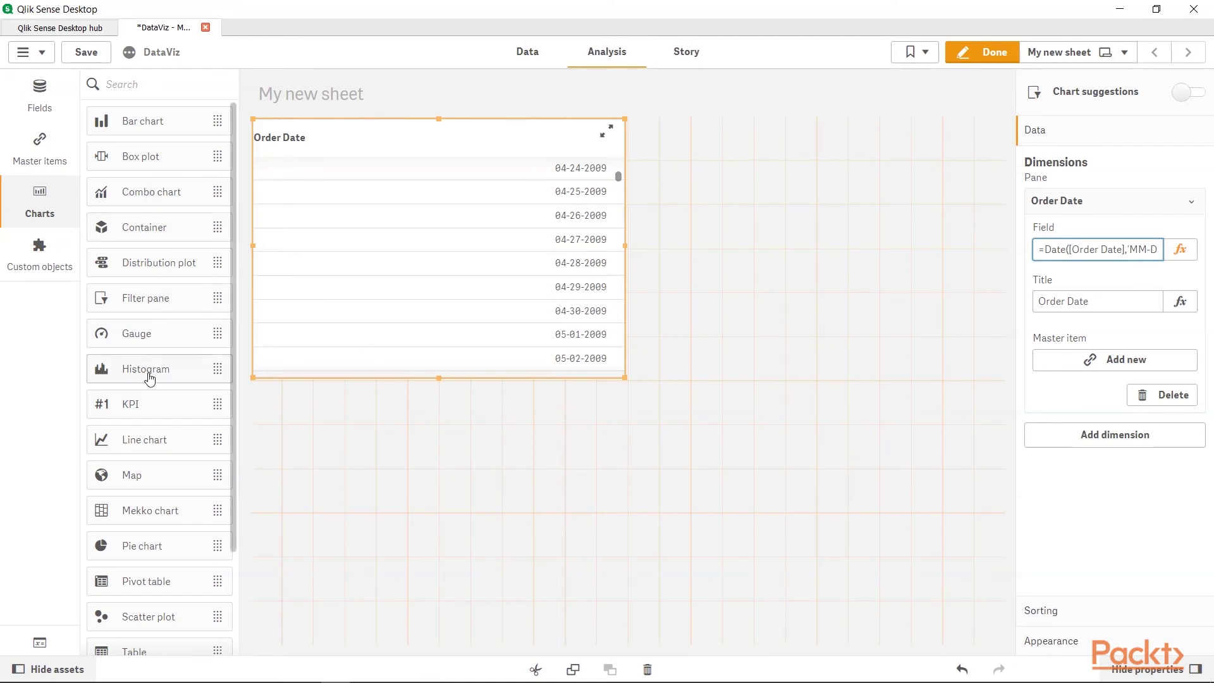
Step: Drop a second filter pane below Order Date, set its field to Sales, and expand its settings
left_click_drag(156, 306, 361, 472)
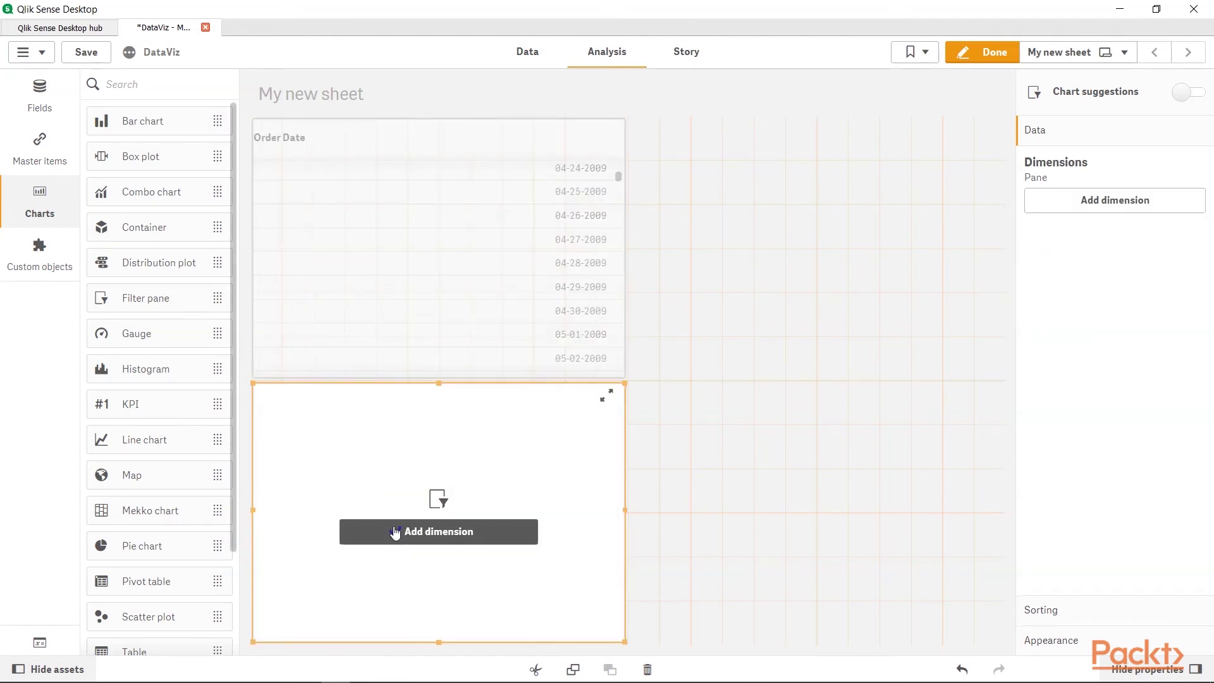
left_click(395, 533)
type("Sale")
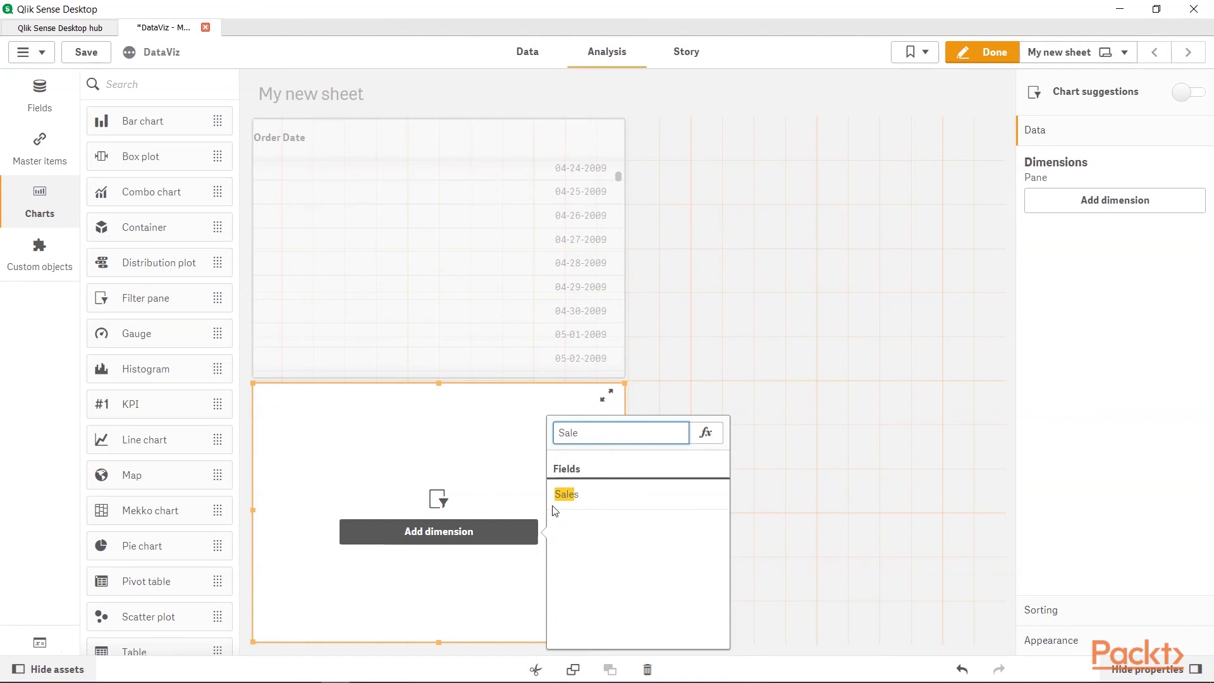
left_click(613, 499)
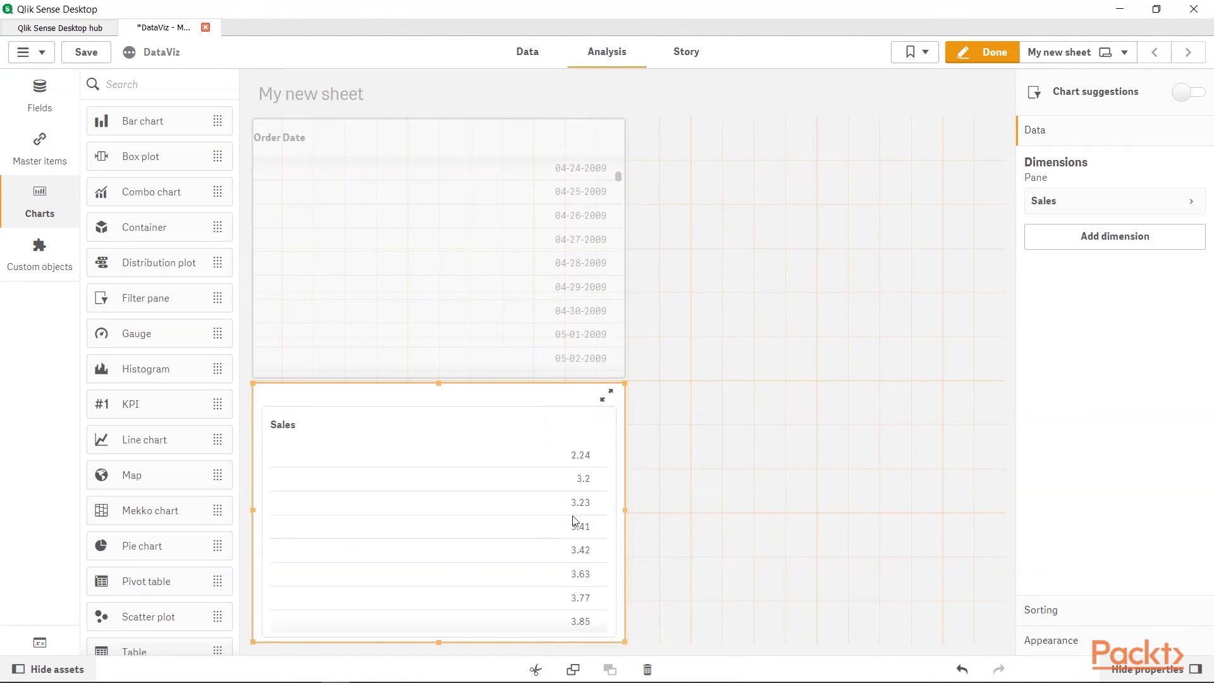
left_click(1191, 202)
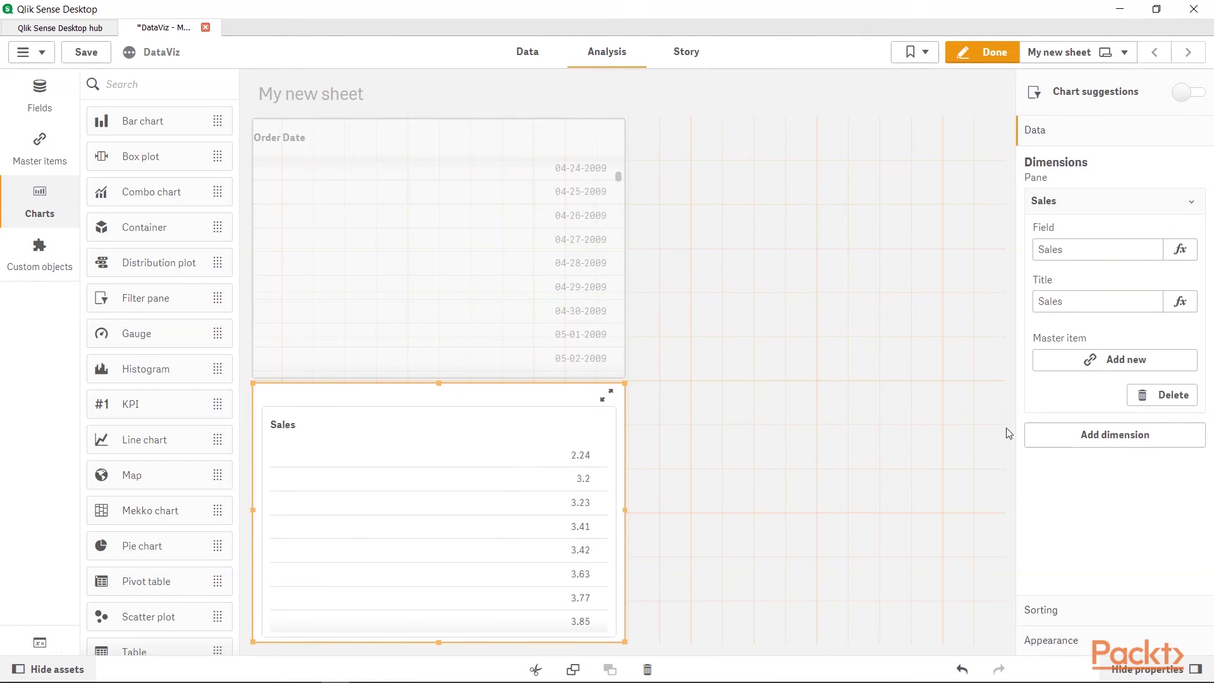
Step: Change the Sales field expression to =Num(Sales,'$#,##') and apply it
left_click(1179, 249)
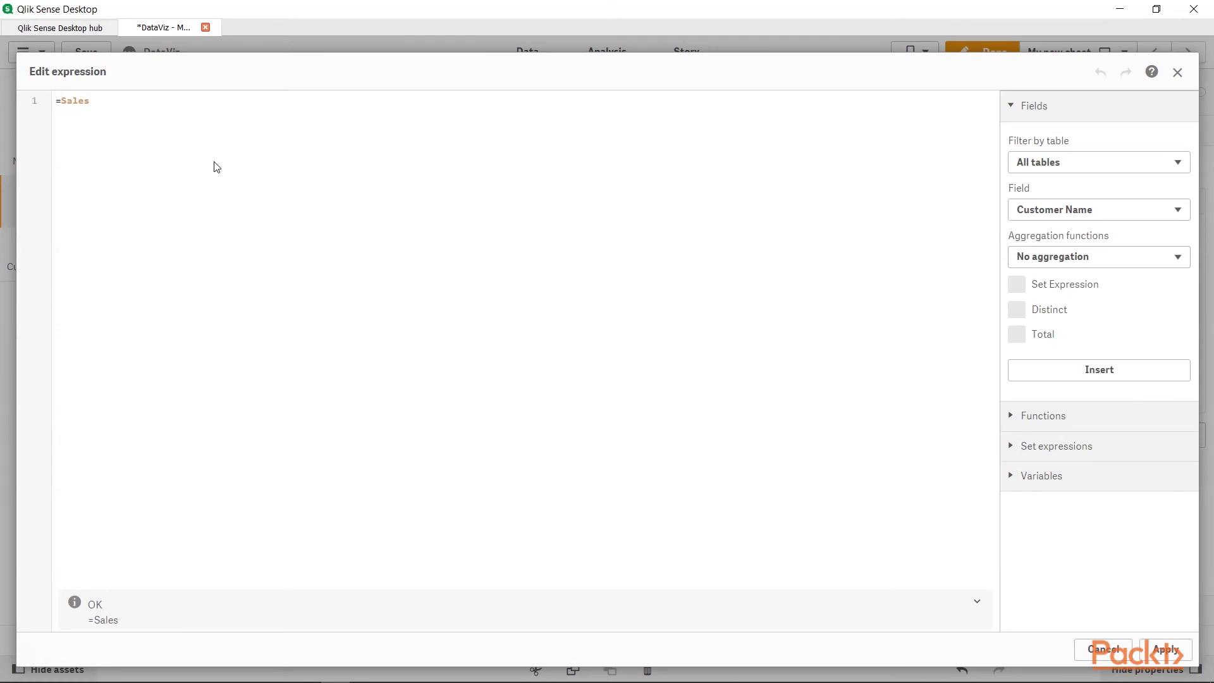
type("Num")
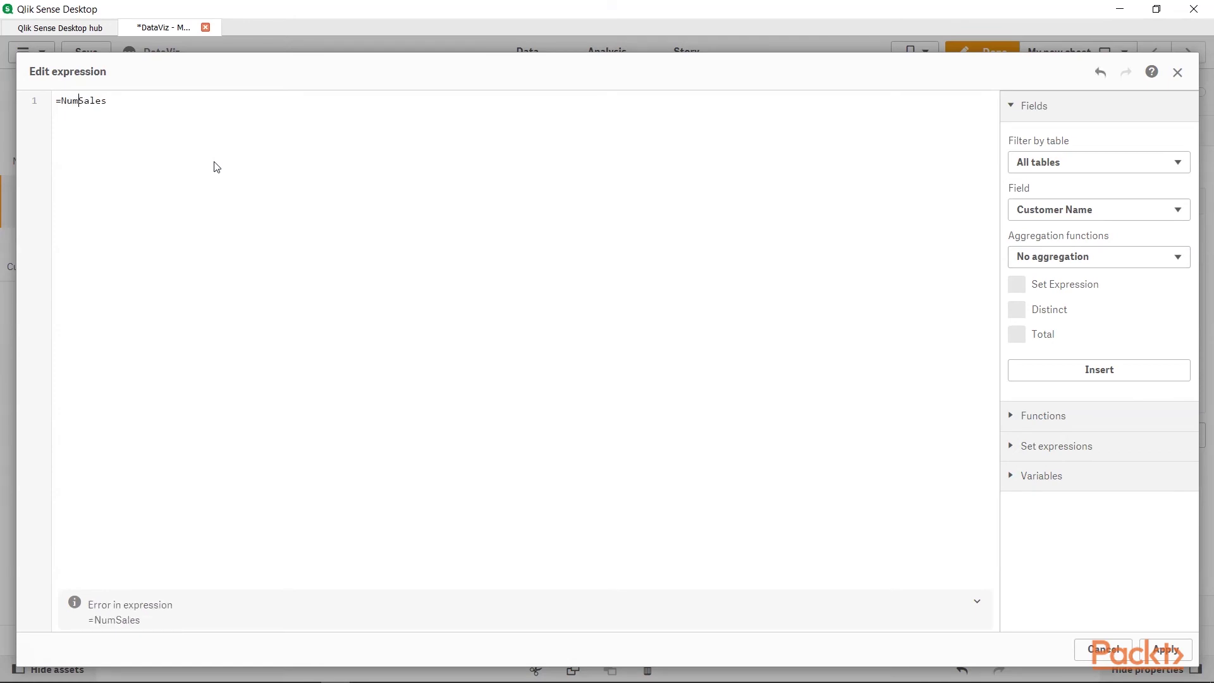
type("(")
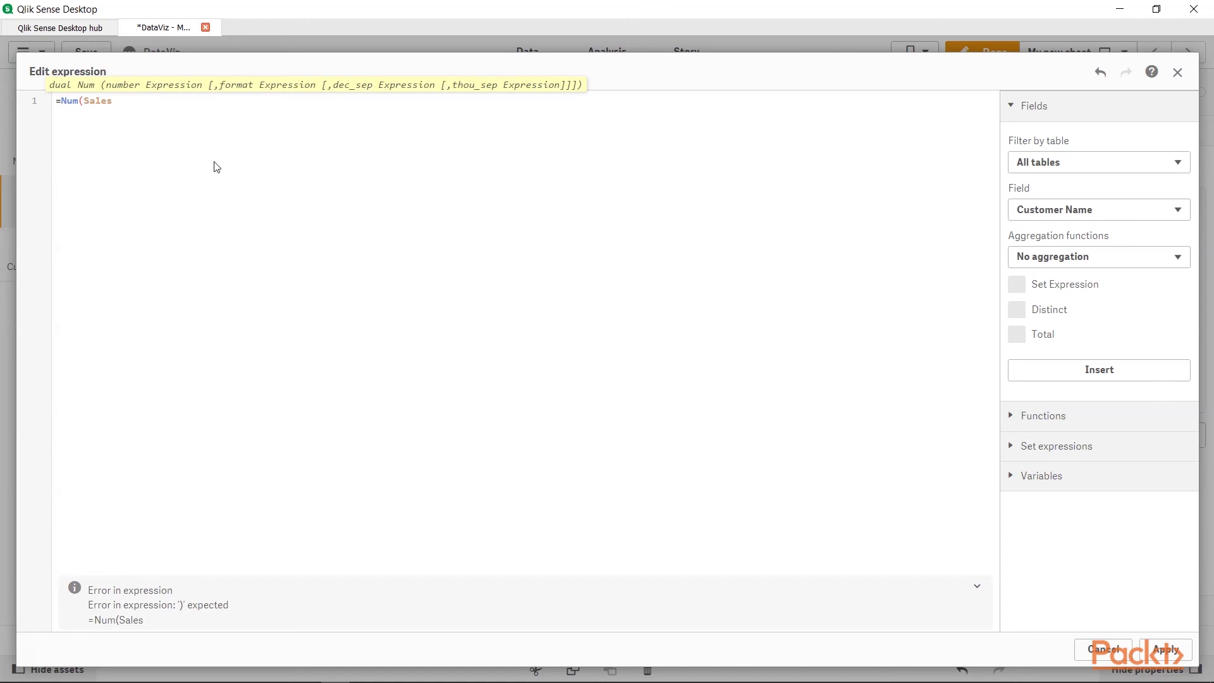
type(",'")
type(")")
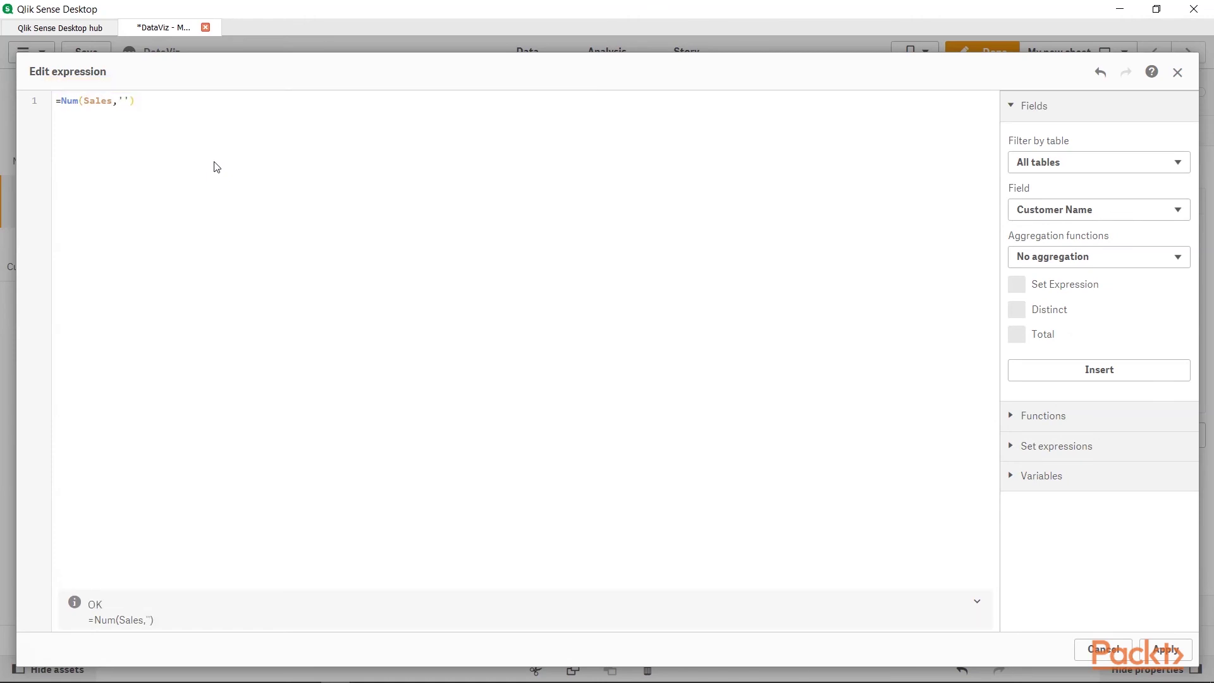
type("$#,")
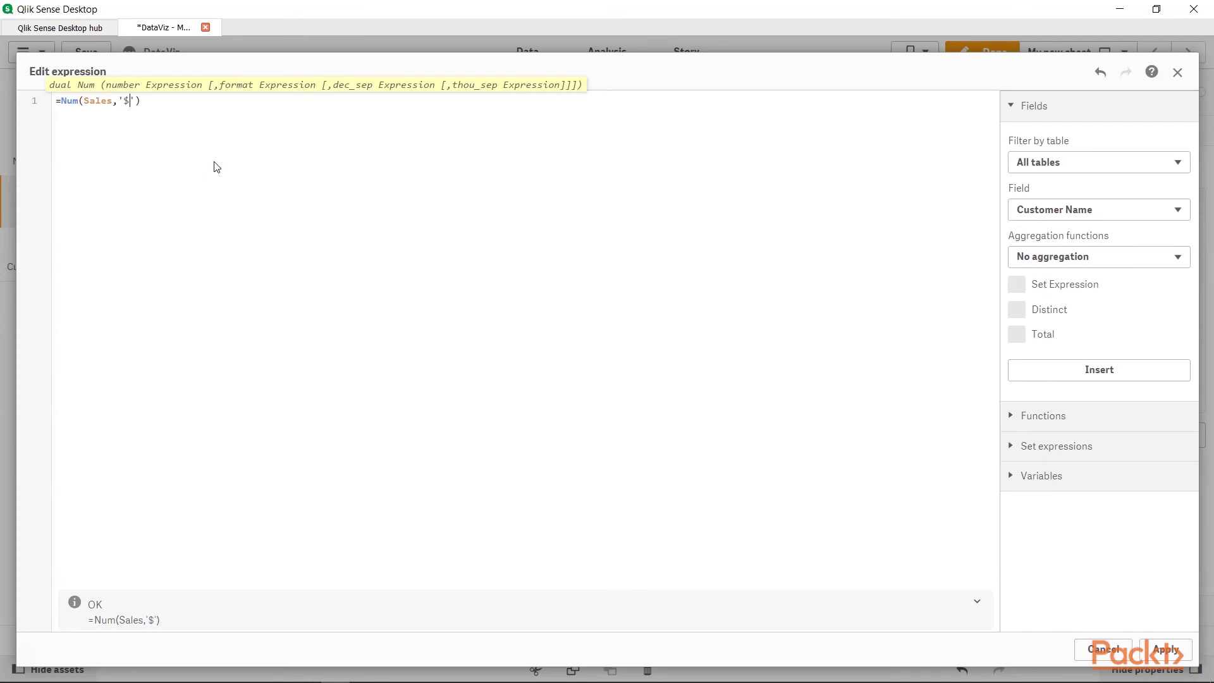
type("##")
left_click_drag(136, 101, 159, 105)
left_click(159, 104)
left_click(224, 103)
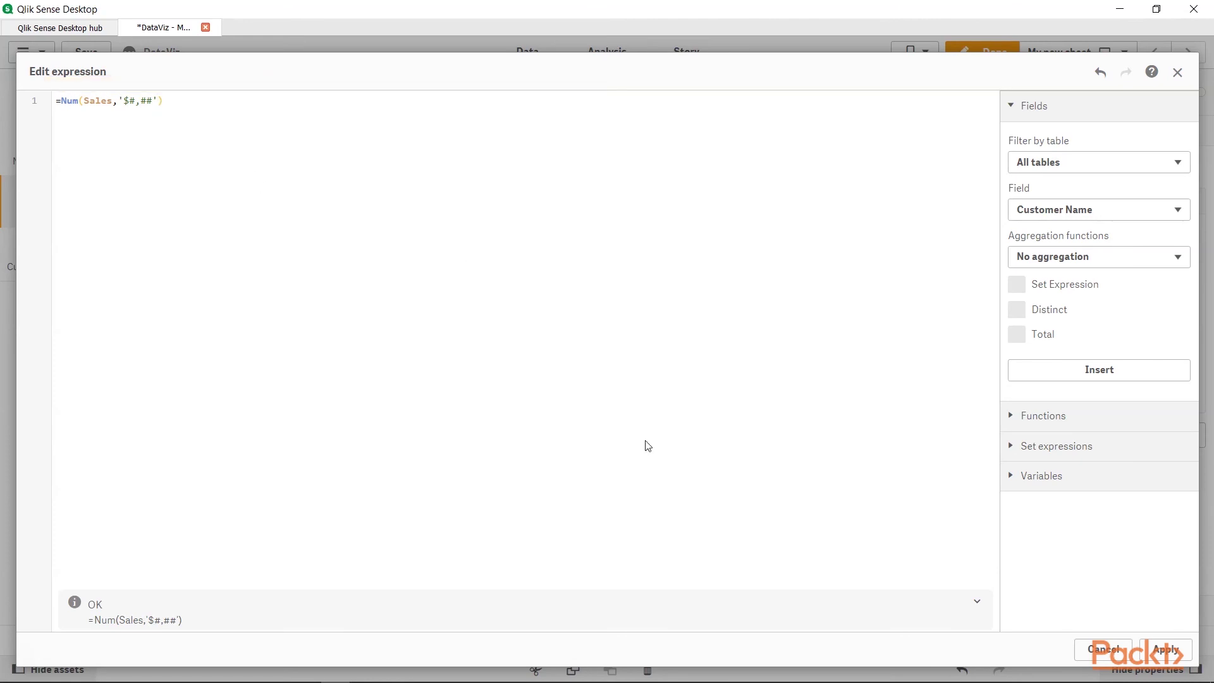
left_click(1167, 649)
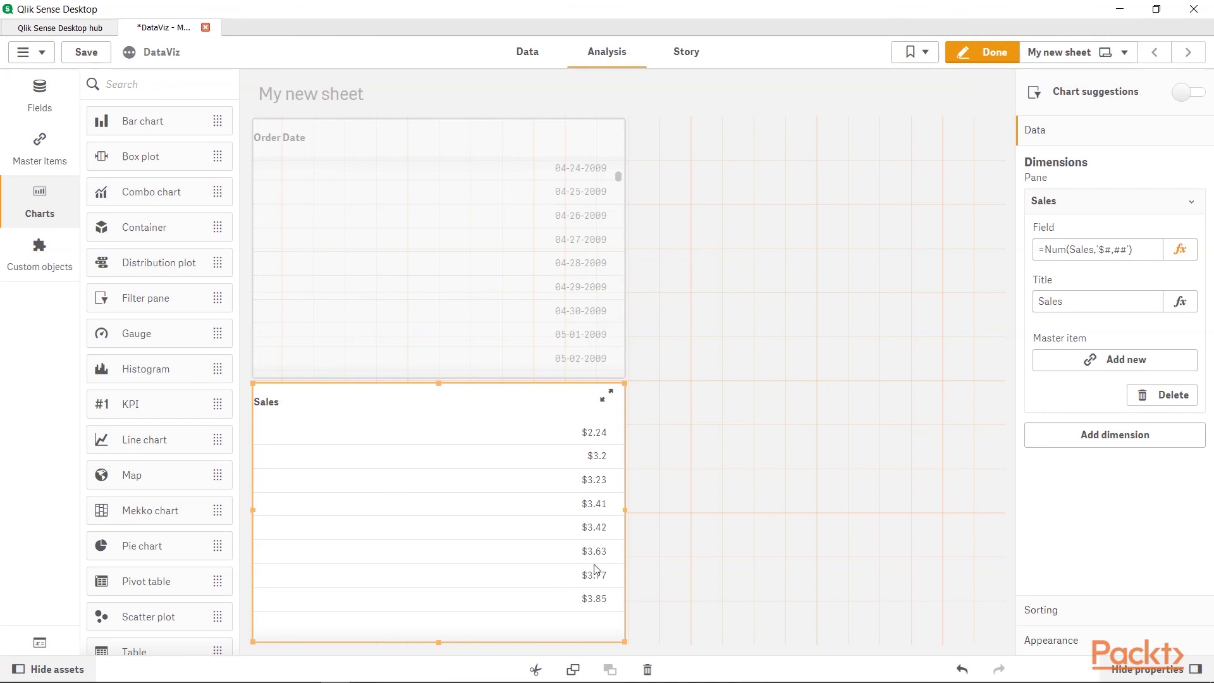
Step: Leave edit mode and scroll the Sales list to check the dollar values
left_click(985, 57)
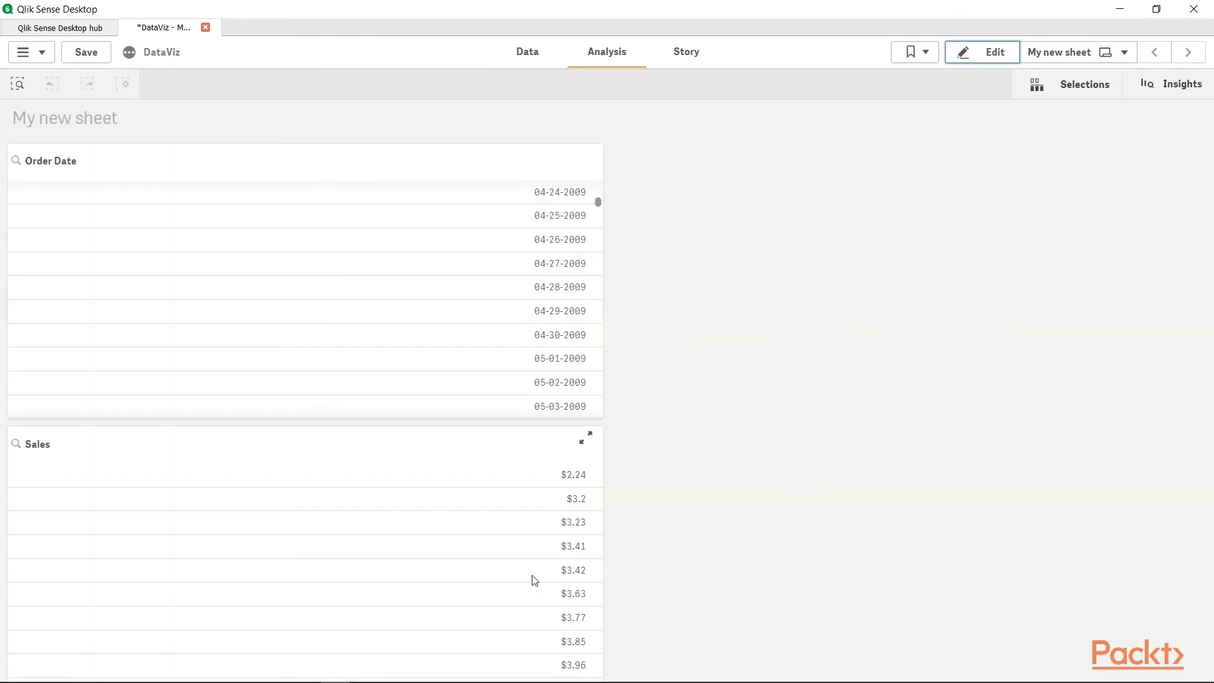
scroll(525, 594, "down", 3)
scroll(525, 594, "up", 3)
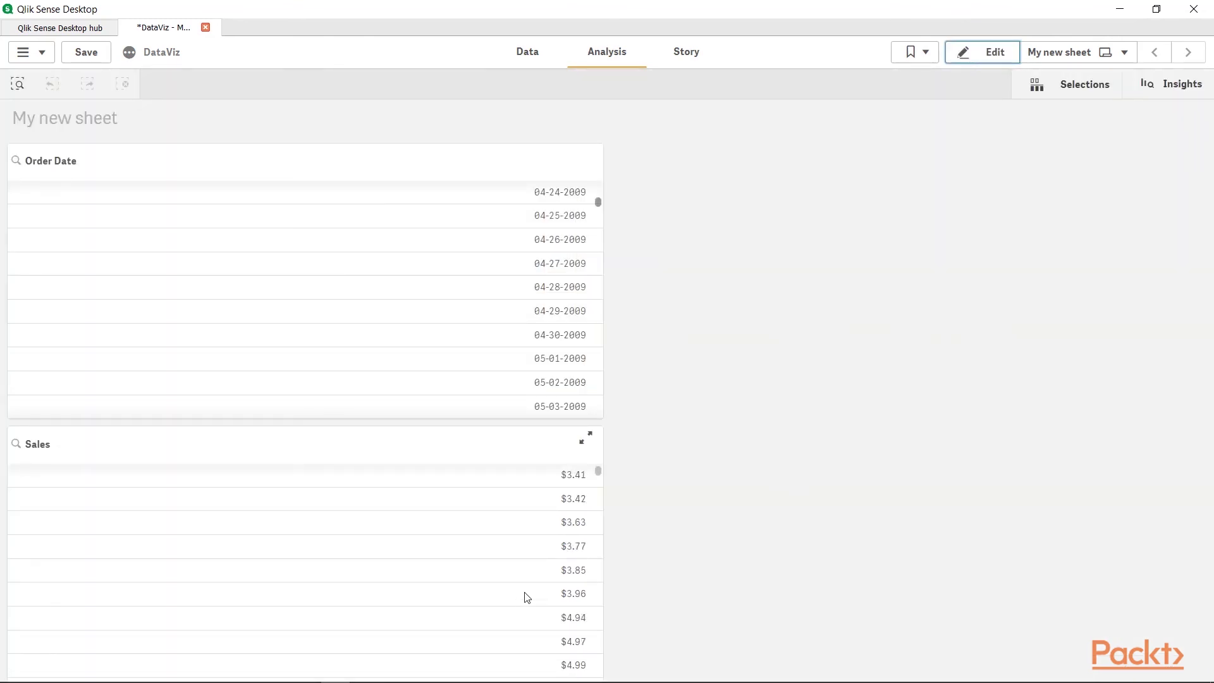